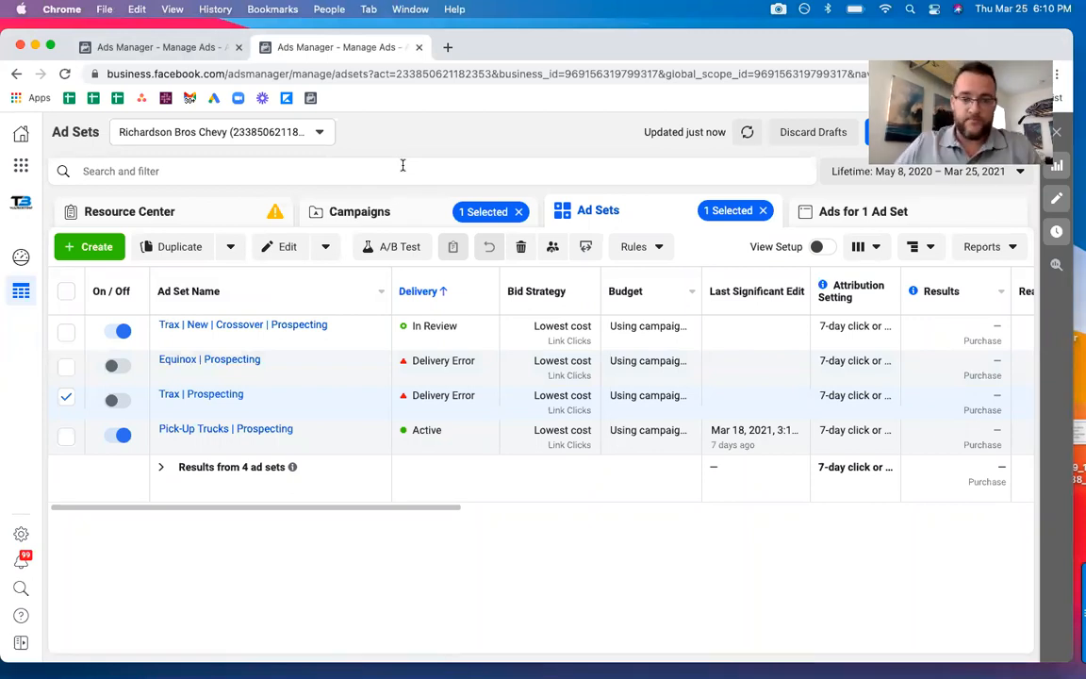
# Open the Trax | Prospecting ad set in the Dynamic Inventory | Prospecting campaign, examine its custom audiences, and close that browser tab.
pyautogui.click(388, 213)
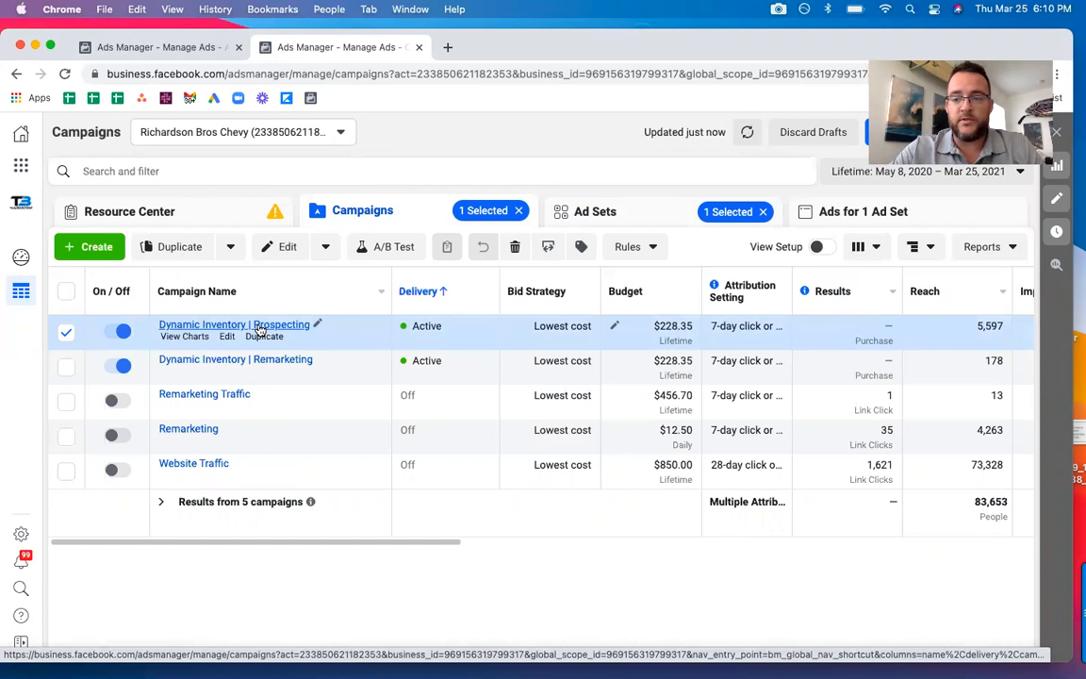
pyautogui.click(260, 326)
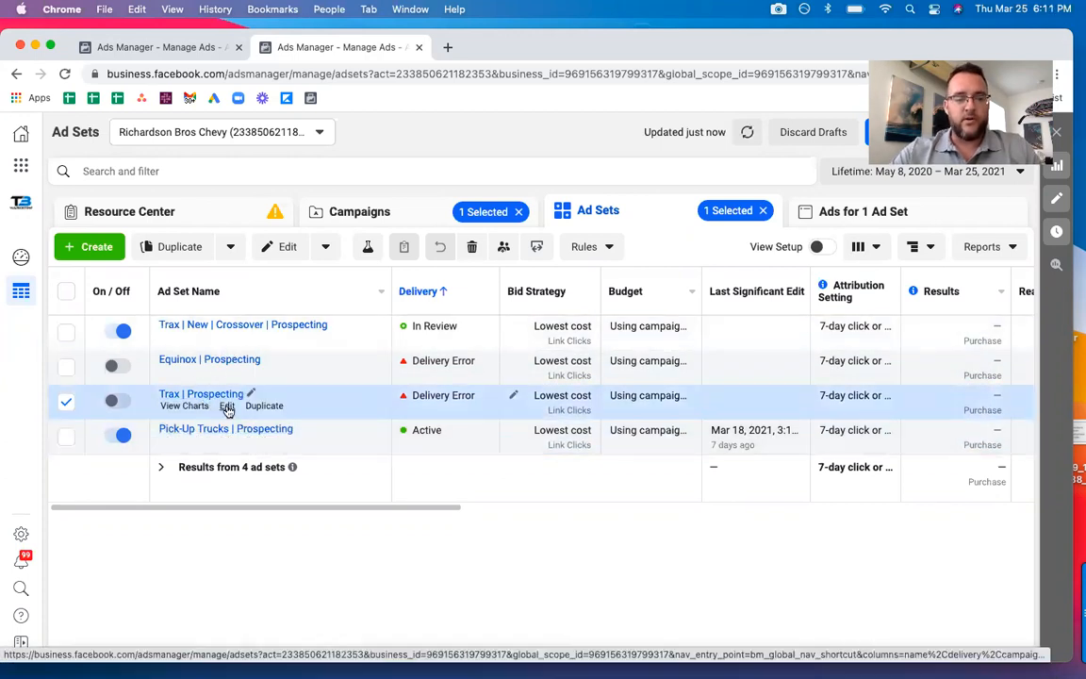
pyautogui.click(226, 406)
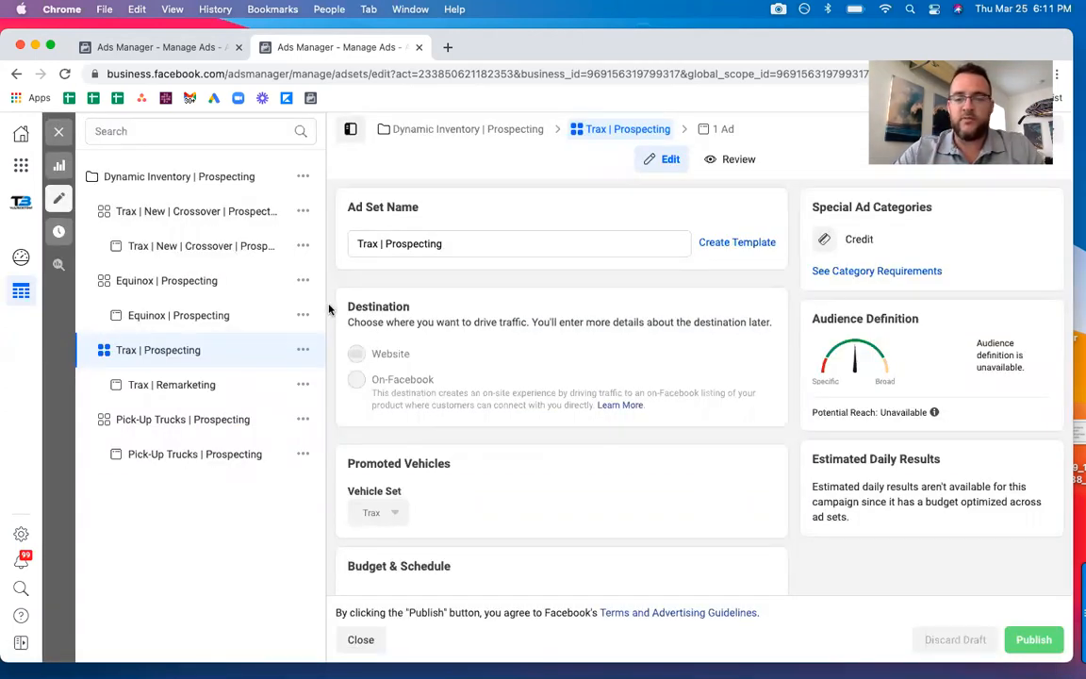
pyautogui.scroll(-10, 329, 310)
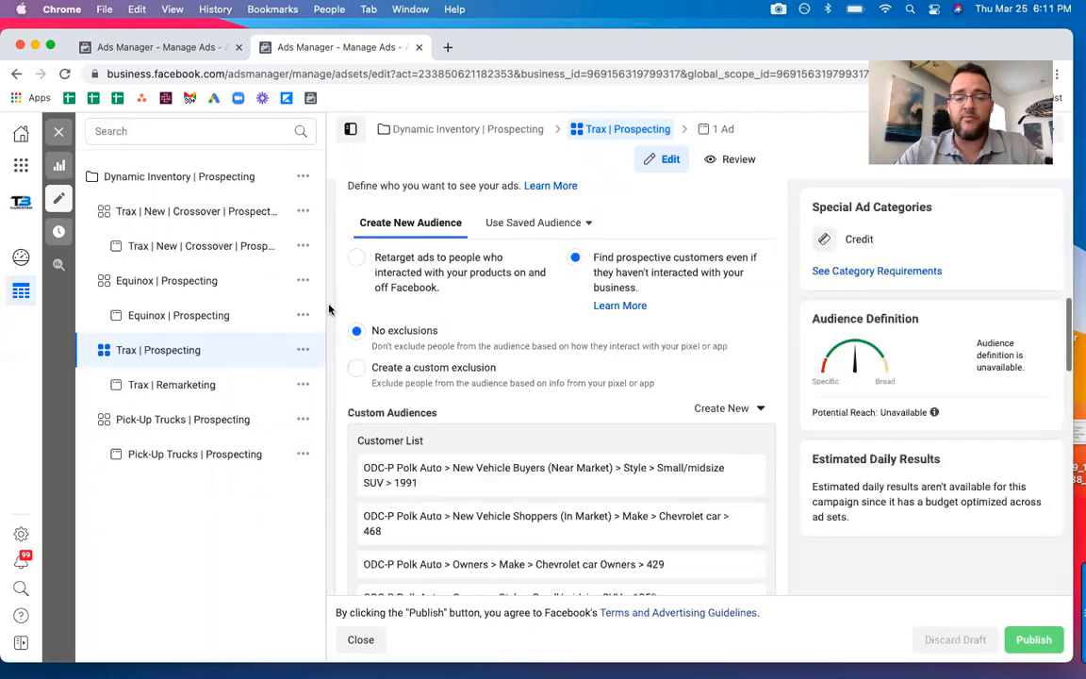
pyautogui.scroll(-5, 330, 309)
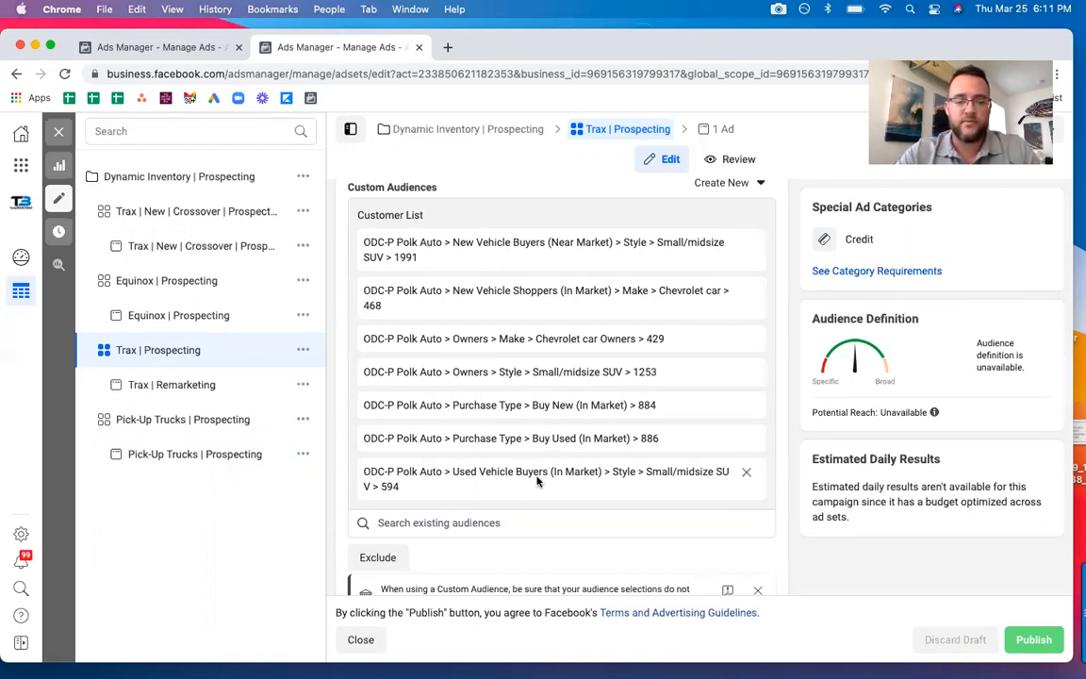
pyautogui.click(420, 48)
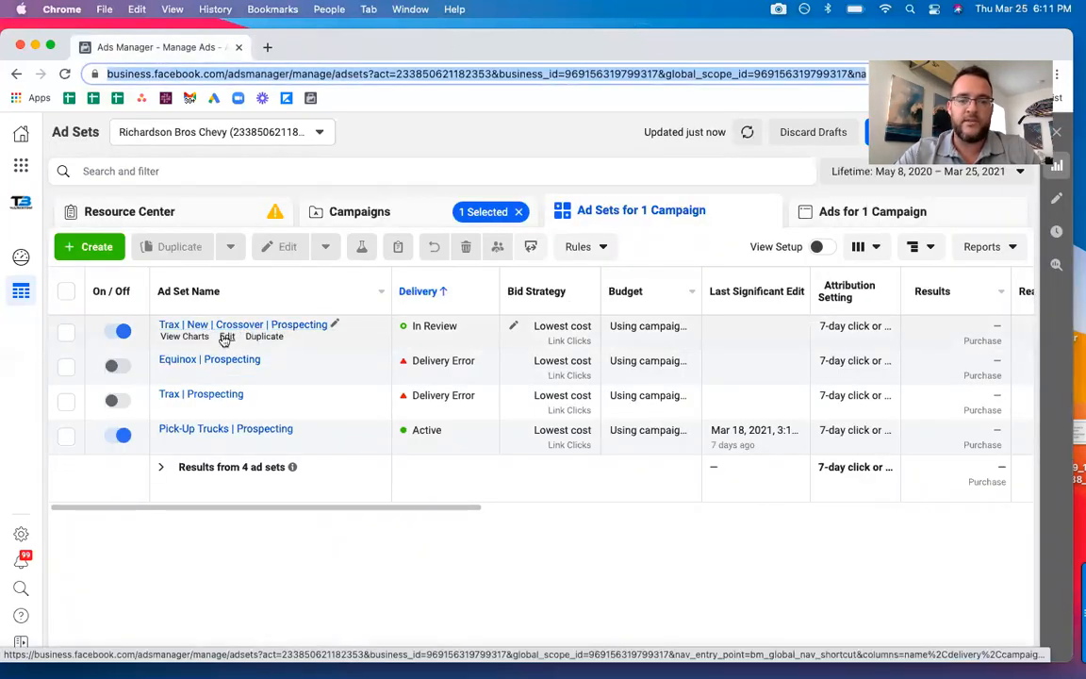
# Open the Trax | New | Crossover | Prospecting ad set for editing and search the web for "chevy trax what is this" in a new tab.
pyautogui.click(226, 337)
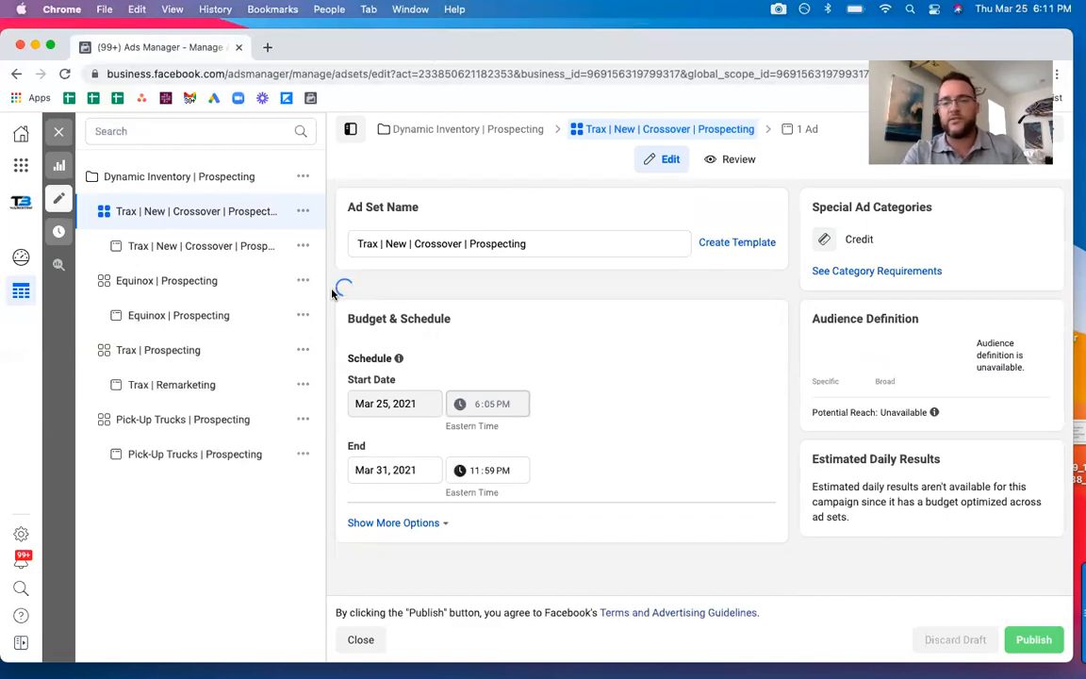
pyautogui.press('super+t')
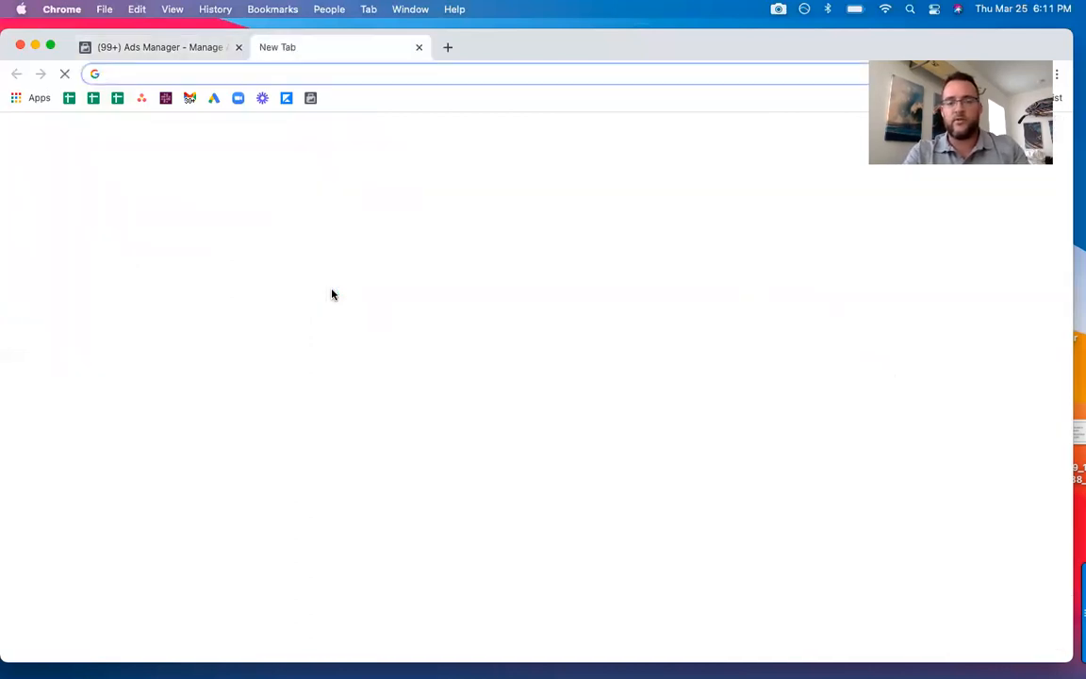
pyautogui.write('chevy ')
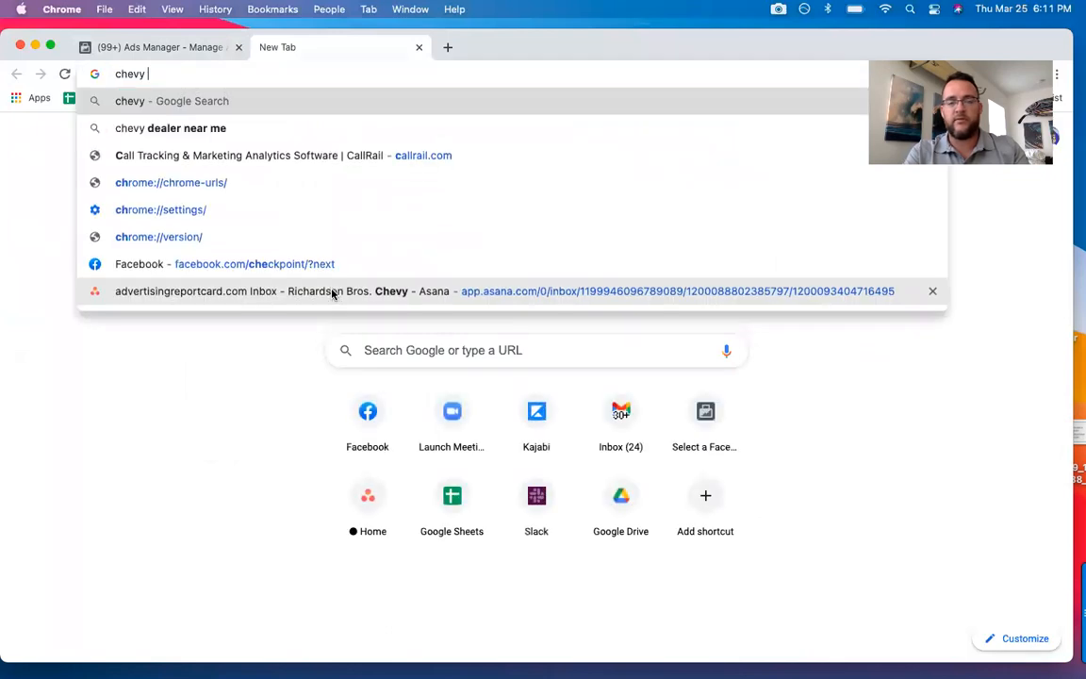
pyautogui.write('trax')
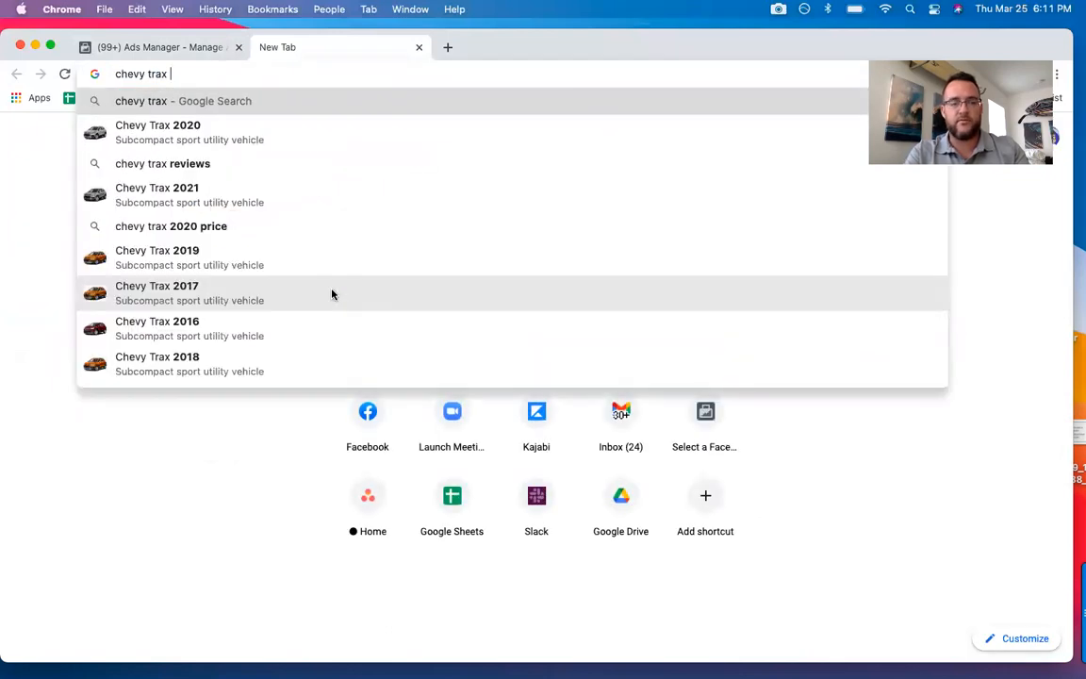
pyautogui.write(' what is this')
pyautogui.press('Return')
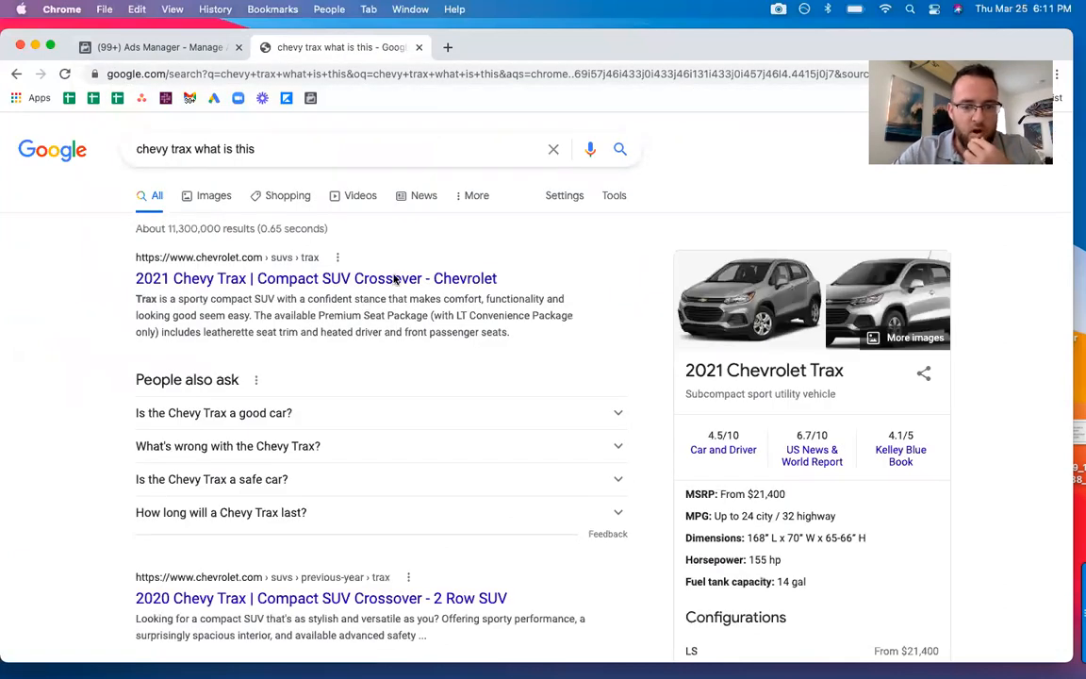
# Open Chevrolet's 2021 Chevy Trax page from the search results and read how the vehicle is described, through to the special editions.
pyautogui.click(382, 281)
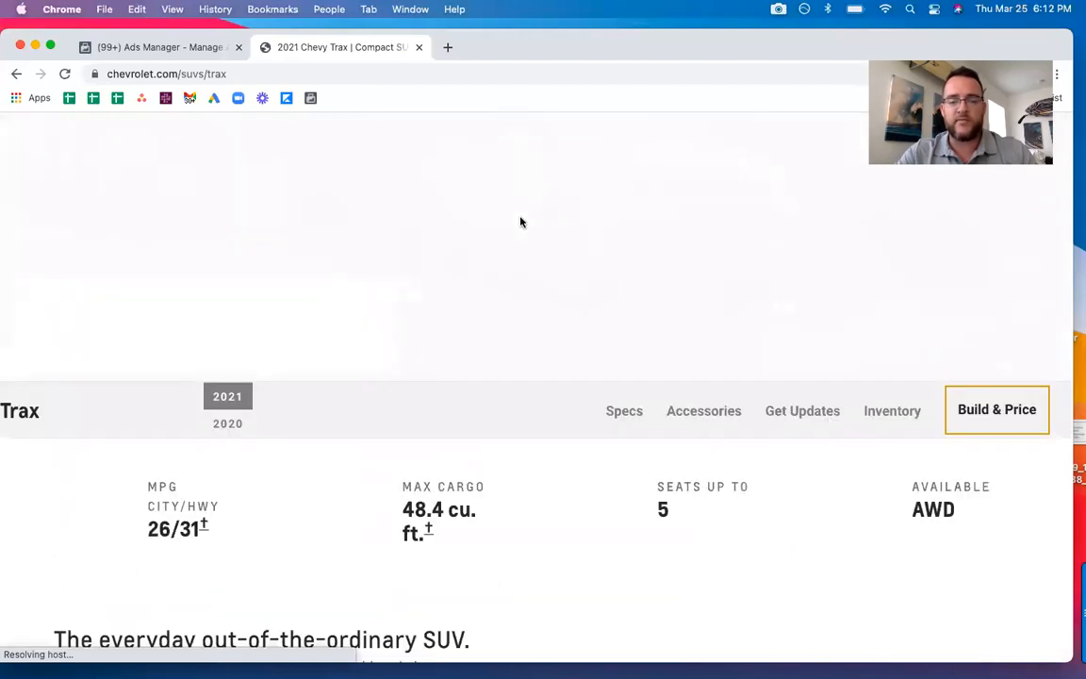
pyautogui.scroll(-5, 520, 222)
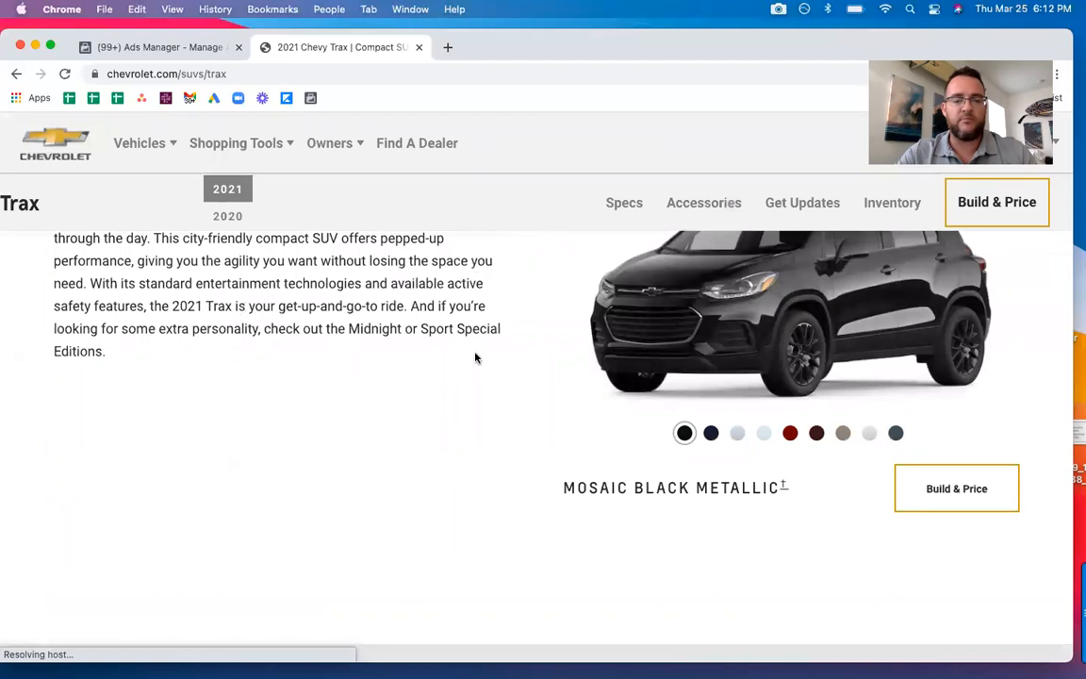
pyautogui.scroll(-15, 479, 376)
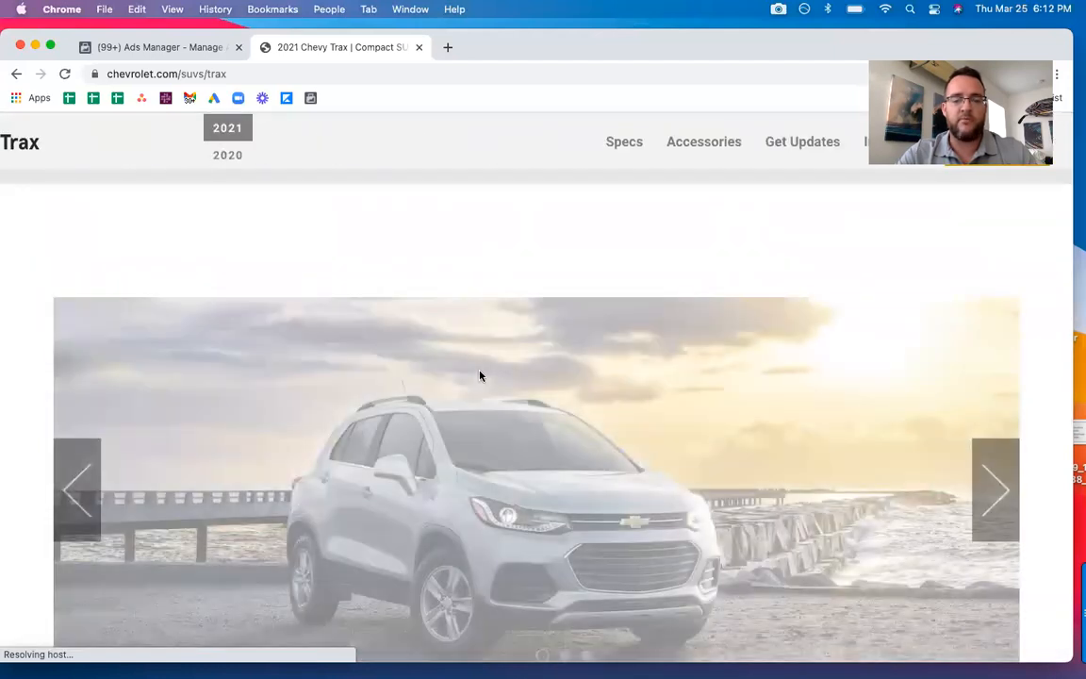
pyautogui.scroll(-1, 479, 377)
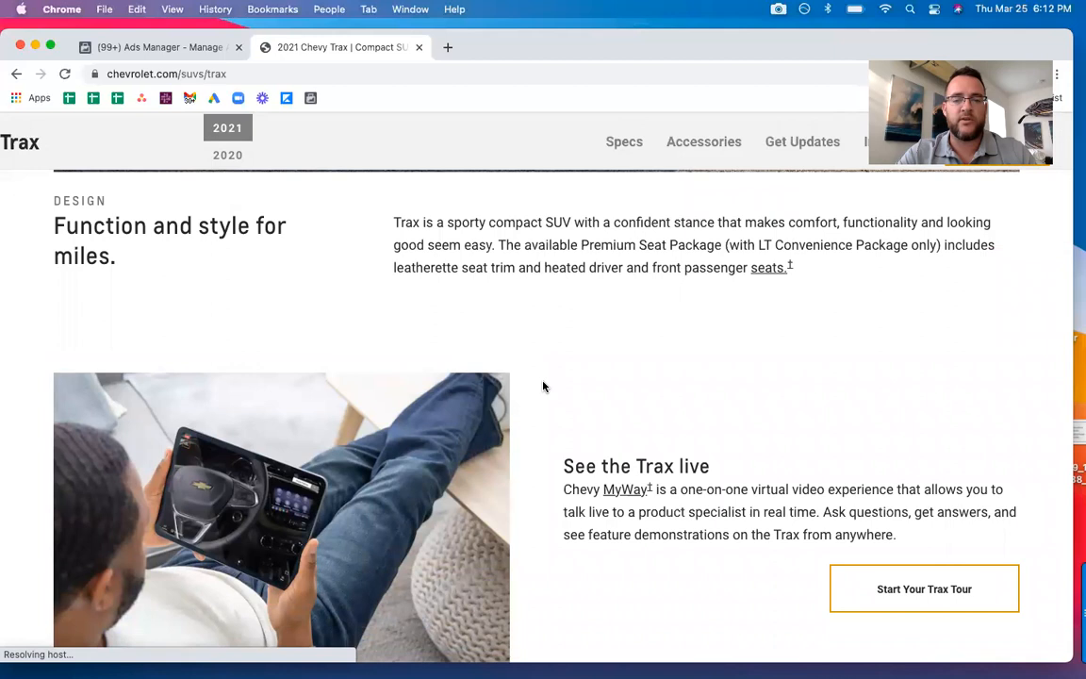
pyautogui.scroll(-1, 544, 383)
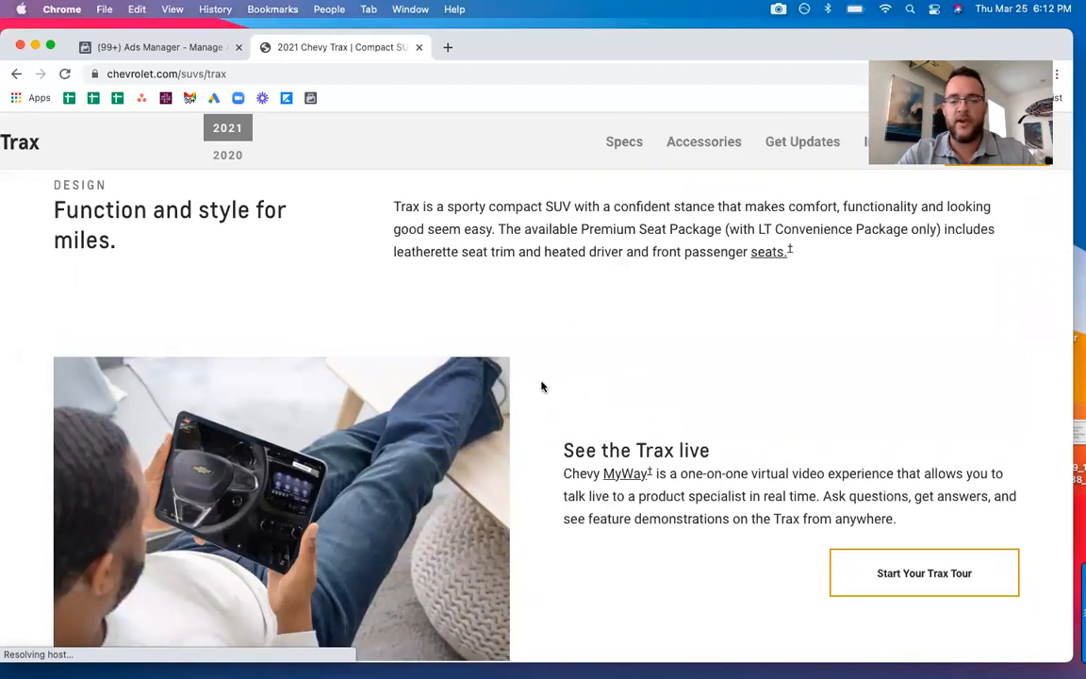
pyautogui.scroll(-10, 524, 385)
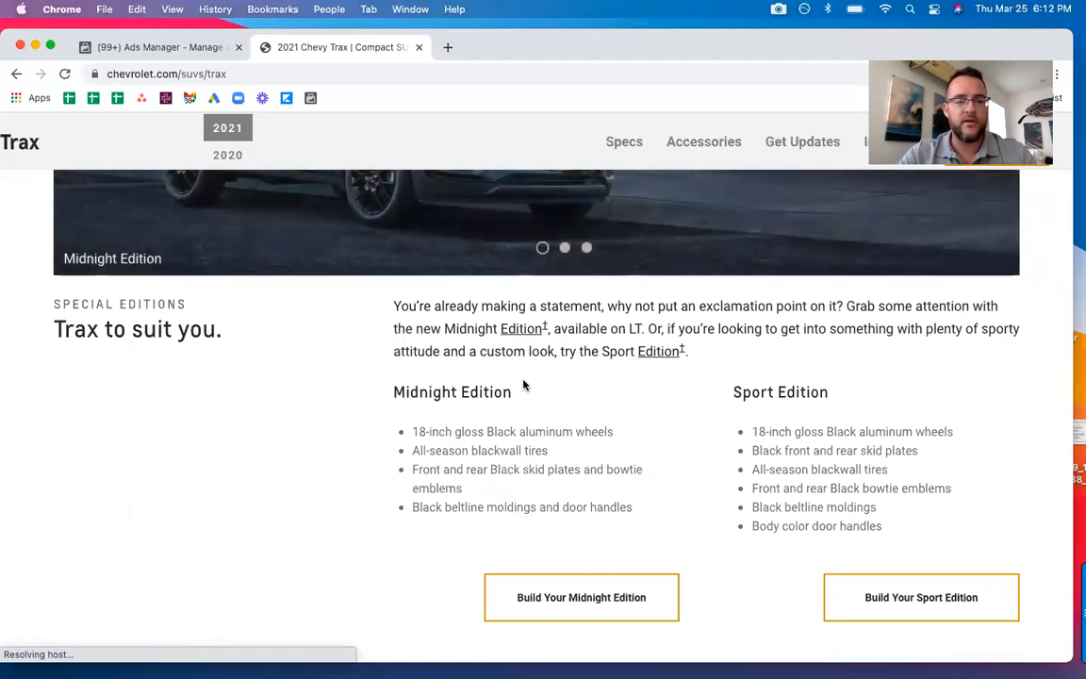
# Return to the Trax | New | Crossover | Prospecting ad set and review its custom audiences, location, age and gender targeting.
pyautogui.hotkey('ctrl', 'shift', 'Tab')
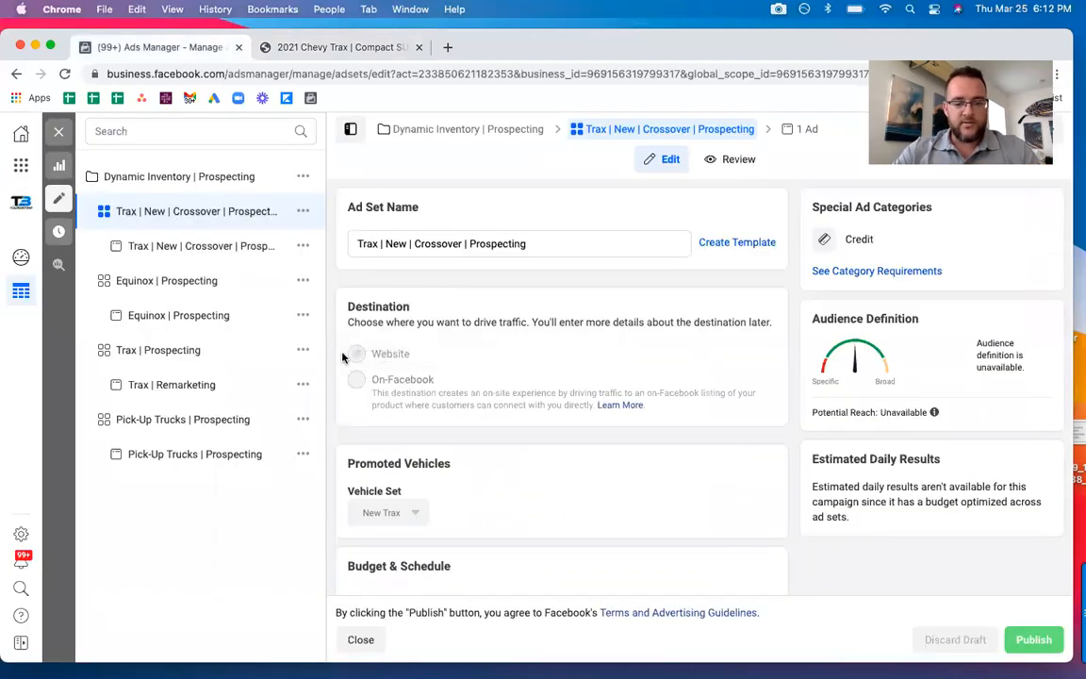
pyautogui.scroll(-10, 349, 368)
pyautogui.scroll(-4, 344, 360)
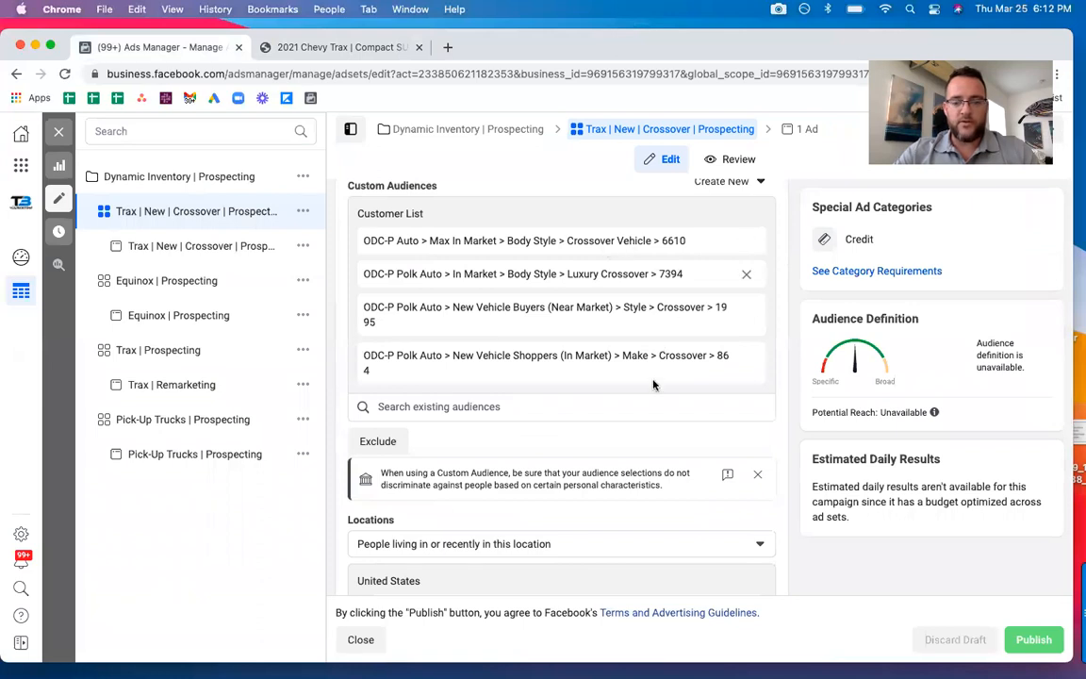
pyautogui.scroll(-6, 335, 335)
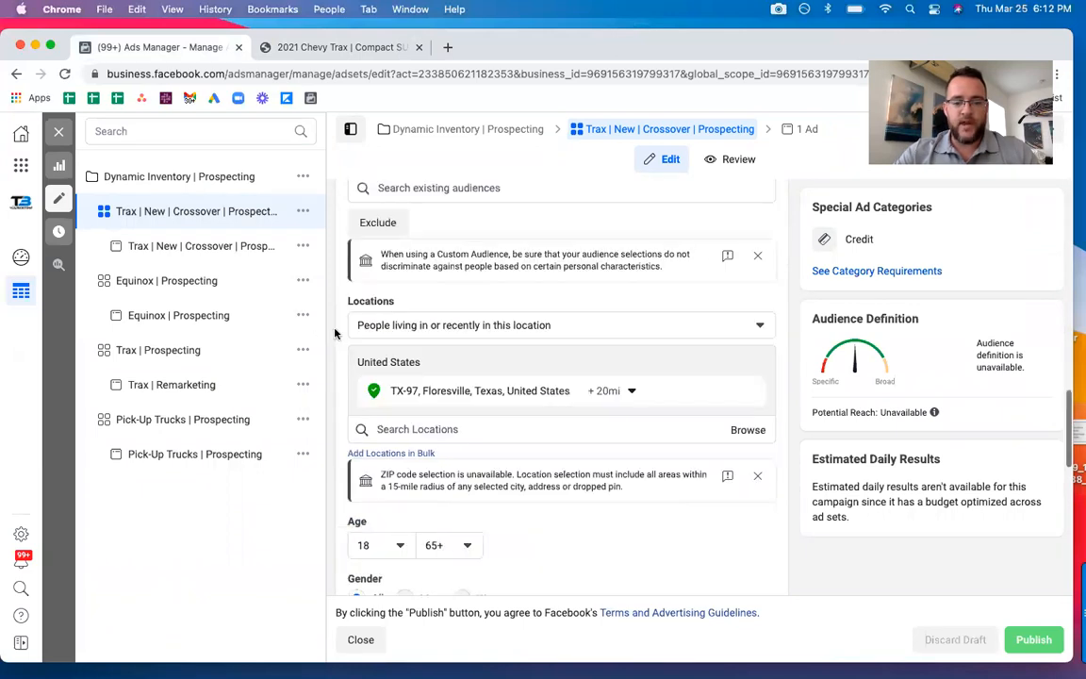
pyautogui.scroll(2, 335, 335)
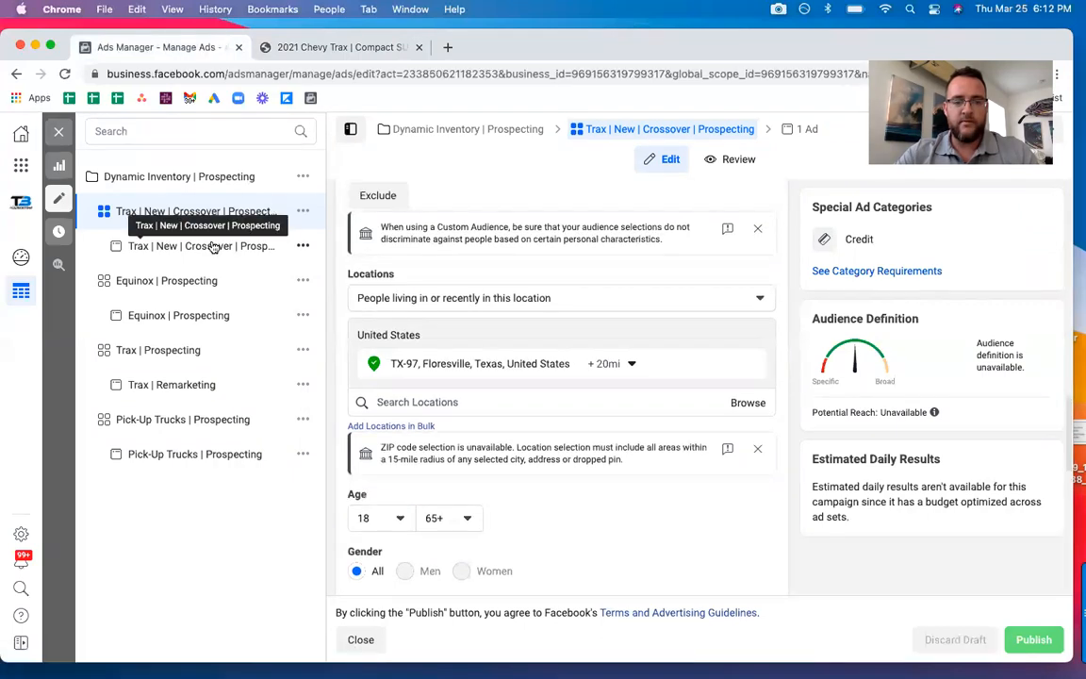
# Review the creative settings of the Trax | New | Crossover | Prospecting ad and check them against Chevrolet's Trax page.
pyautogui.click(206, 245)
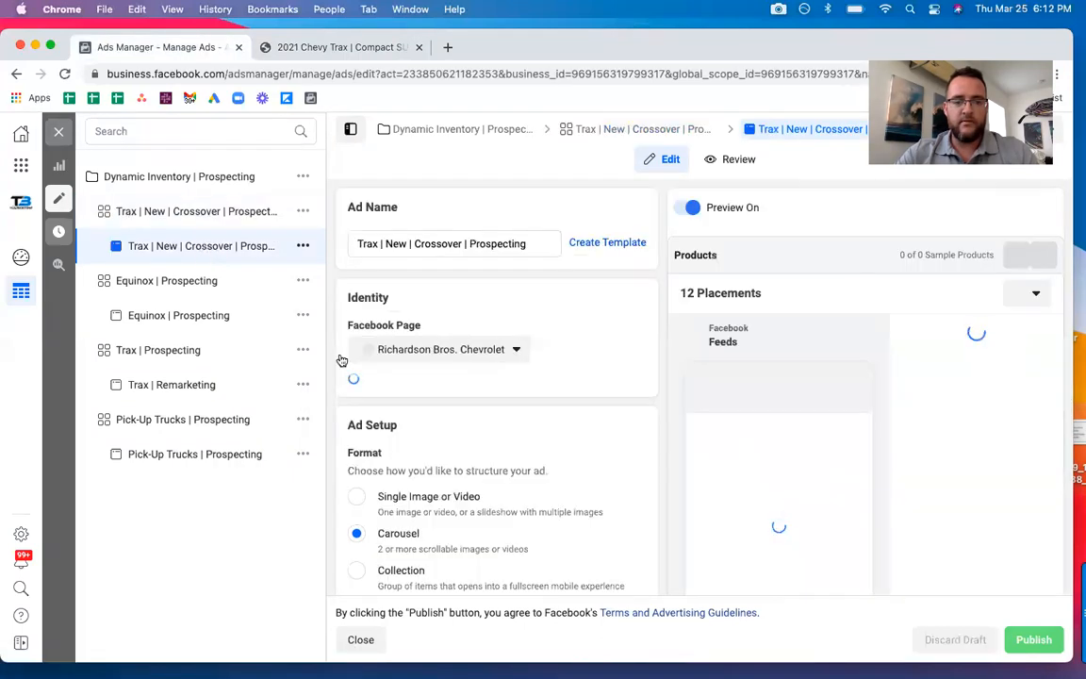
pyautogui.scroll(-10, 335, 349)
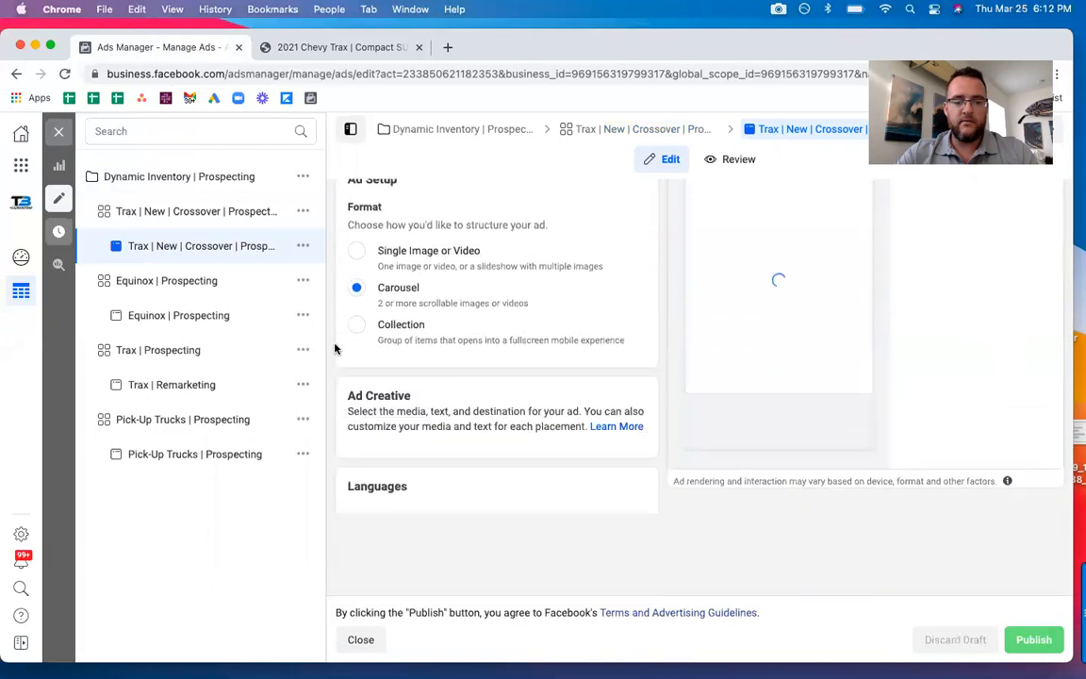
pyautogui.scroll(-2, 334, 350)
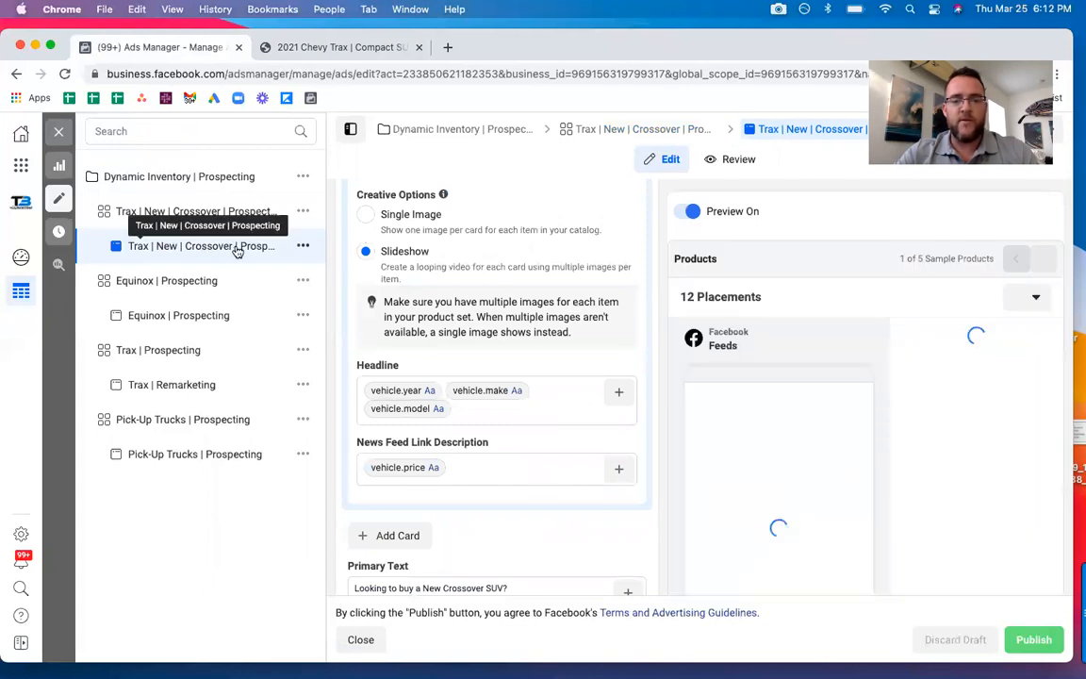
pyautogui.click(350, 49)
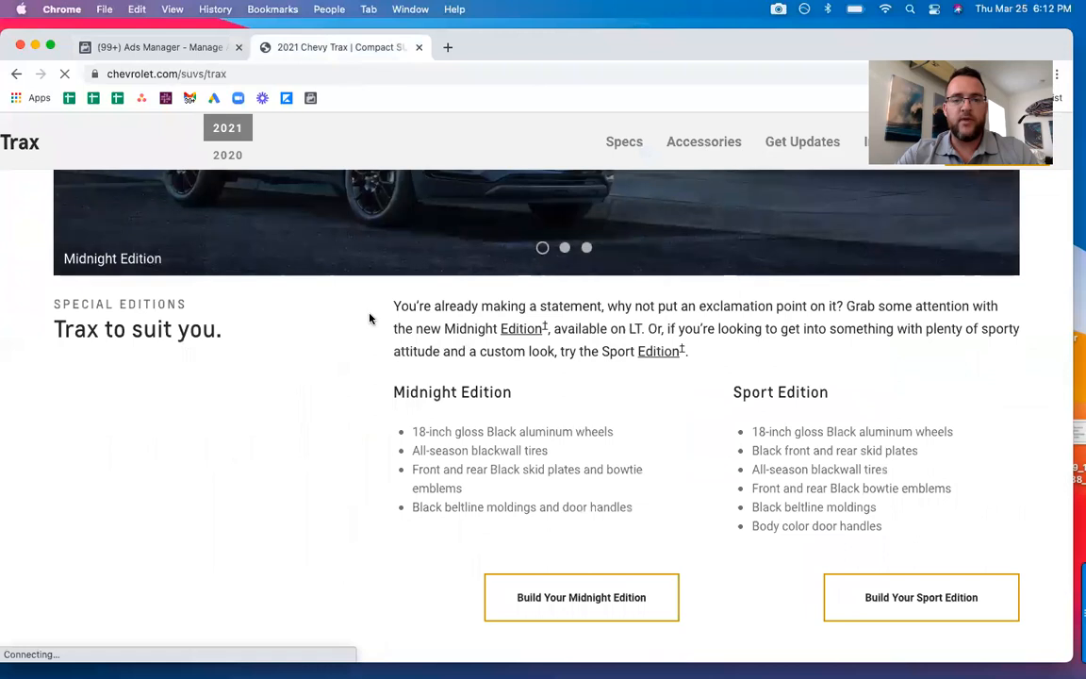
pyautogui.scroll(10, 369, 316)
pyautogui.hotkey('ctrl', 'Tab')
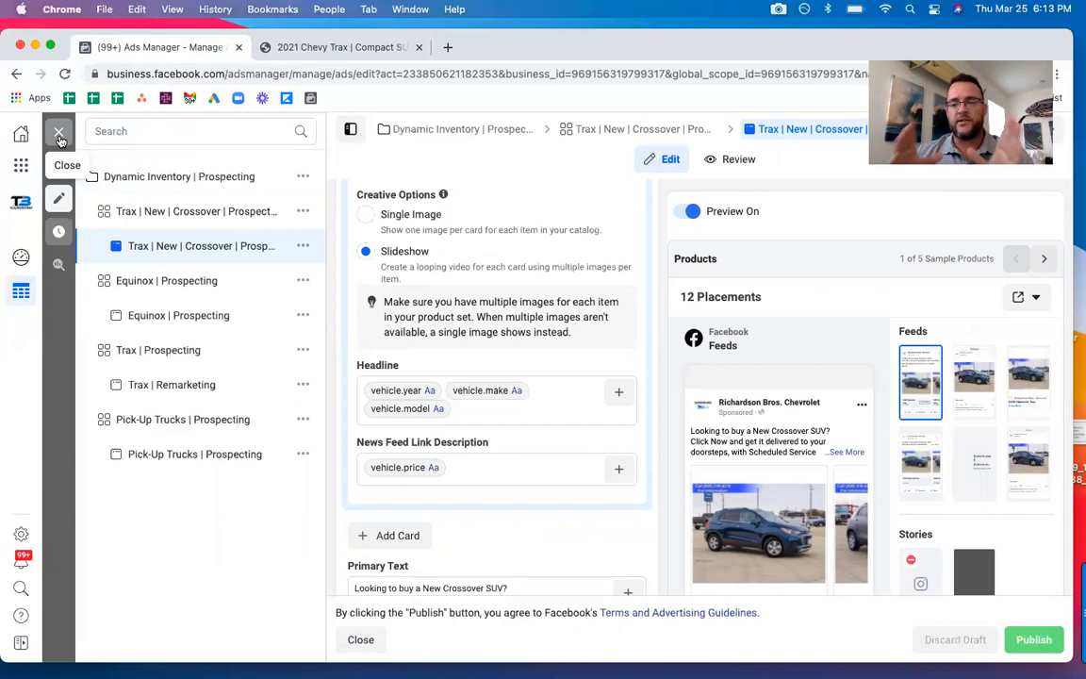
# Close the ad editor and duplicate the Trax | New | Crossover | Prospecting ad set.
pyautogui.click(59, 137)
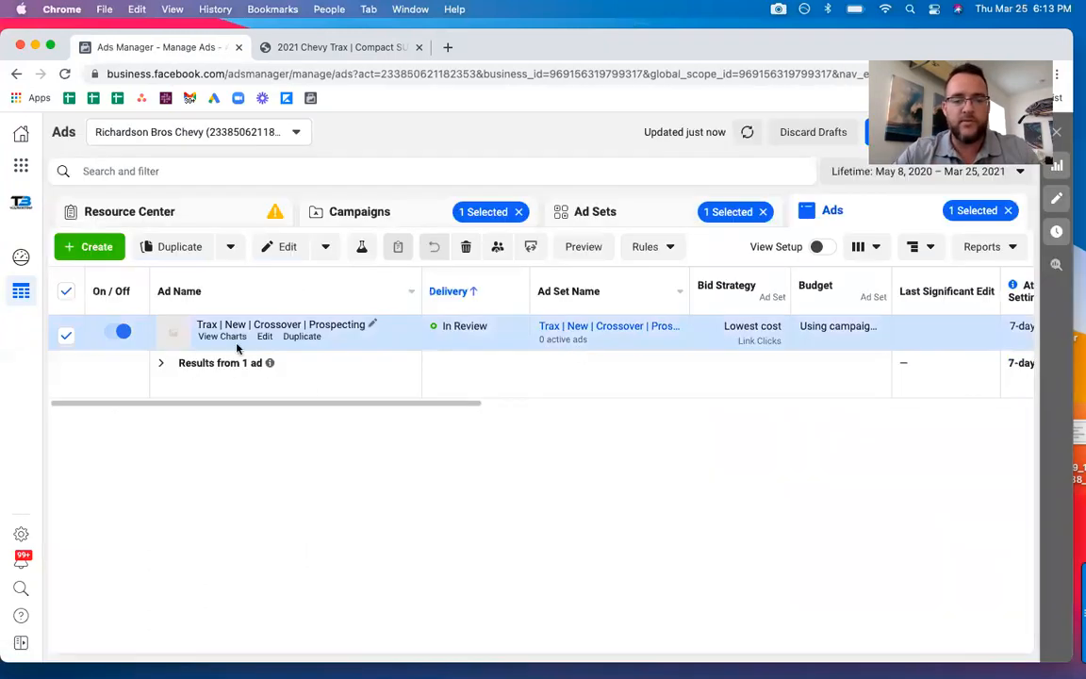
pyautogui.click(590, 211)
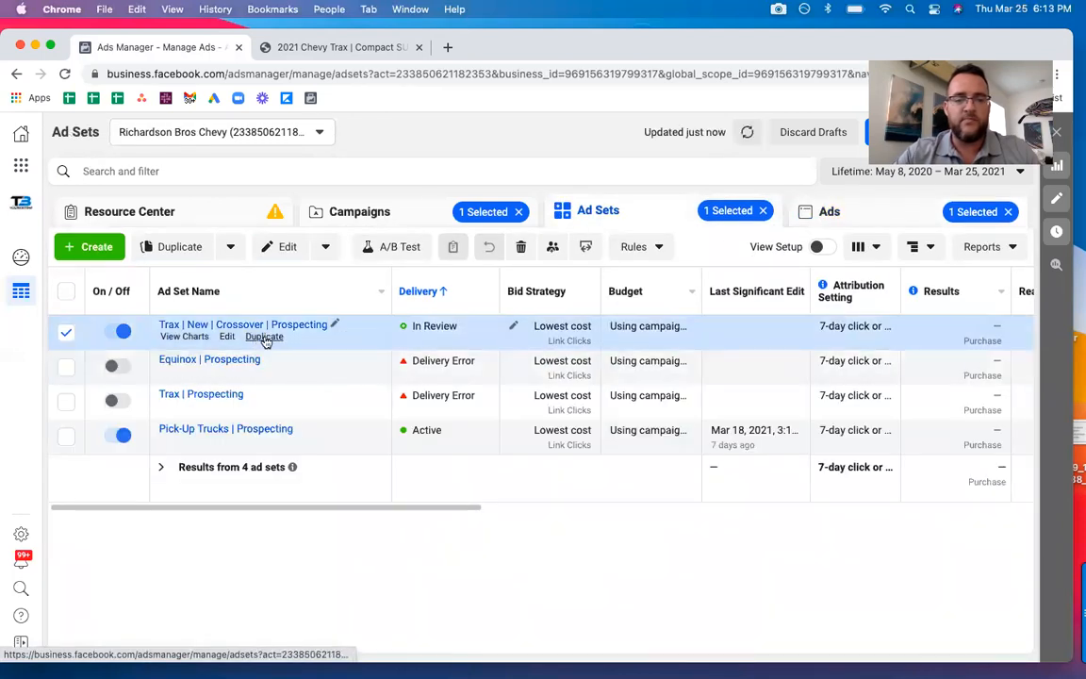
pyautogui.click(265, 338)
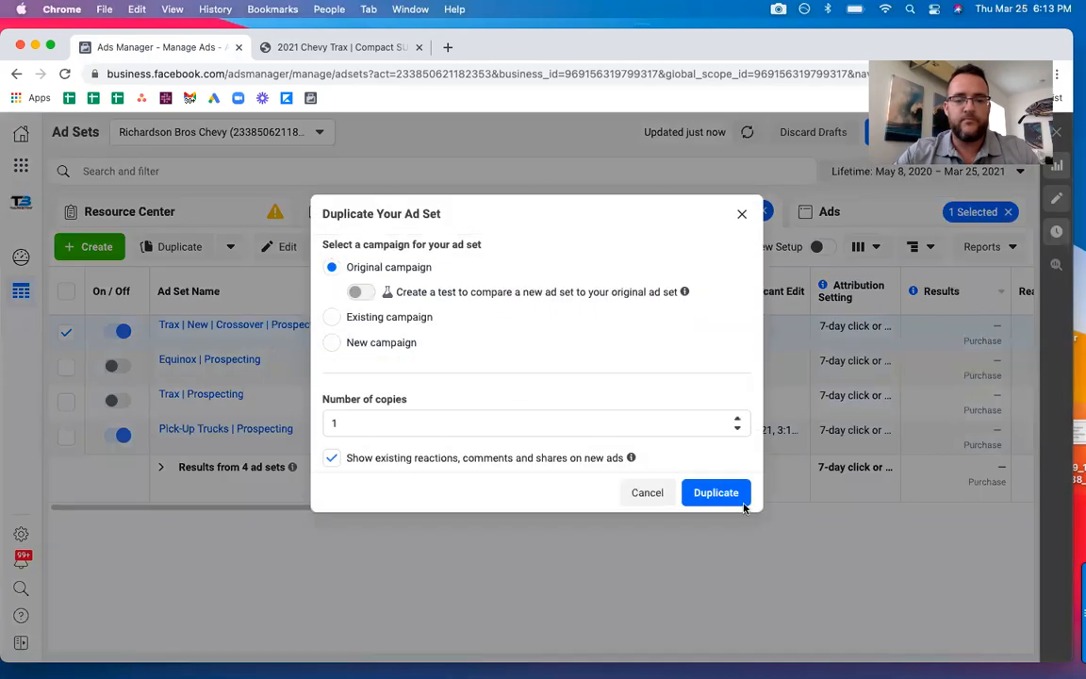
pyautogui.click(717, 492)
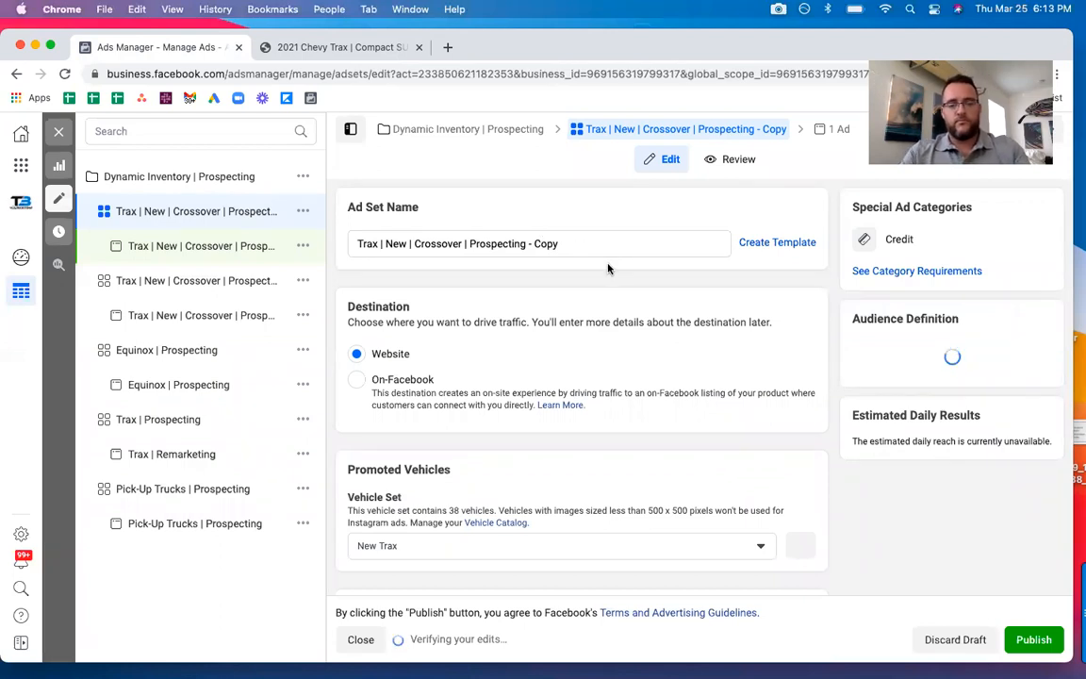
# Rename the duplicated ad set as "Trax | New | SUV | Prospecting".
pyautogui.doubleClick(546, 244)
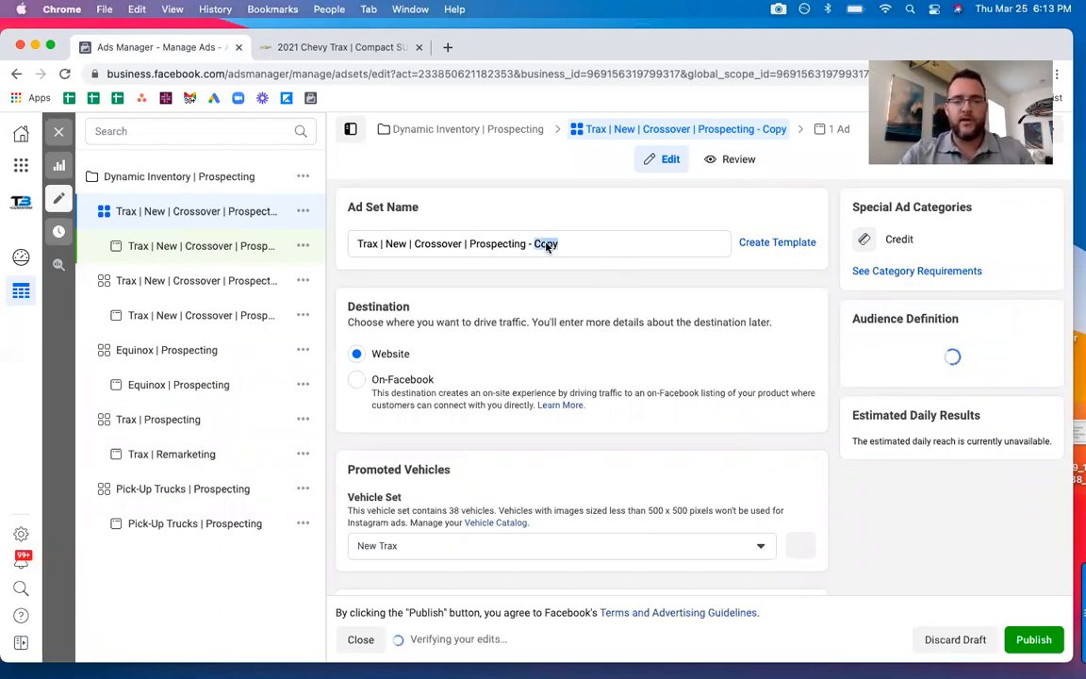
pyautogui.press('BackSpace')
pyautogui.press('BackSpace')
pyautogui.press('BackSpace')
pyautogui.press('BackSpace')
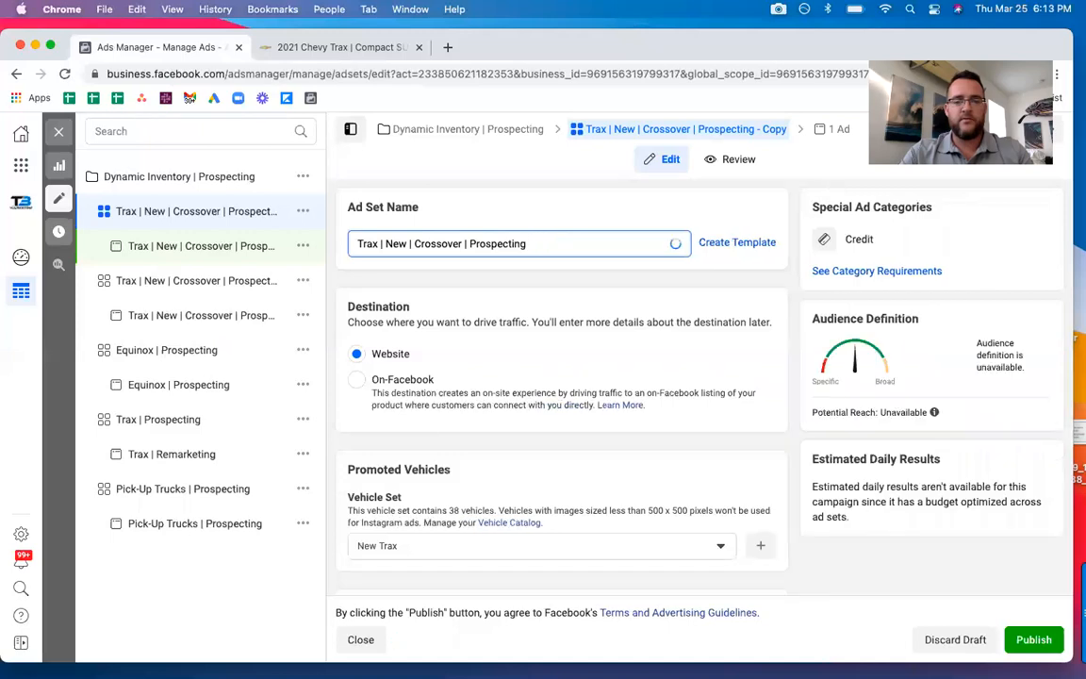
pyautogui.doubleClick(431, 243)
pyautogui.write('SUV')
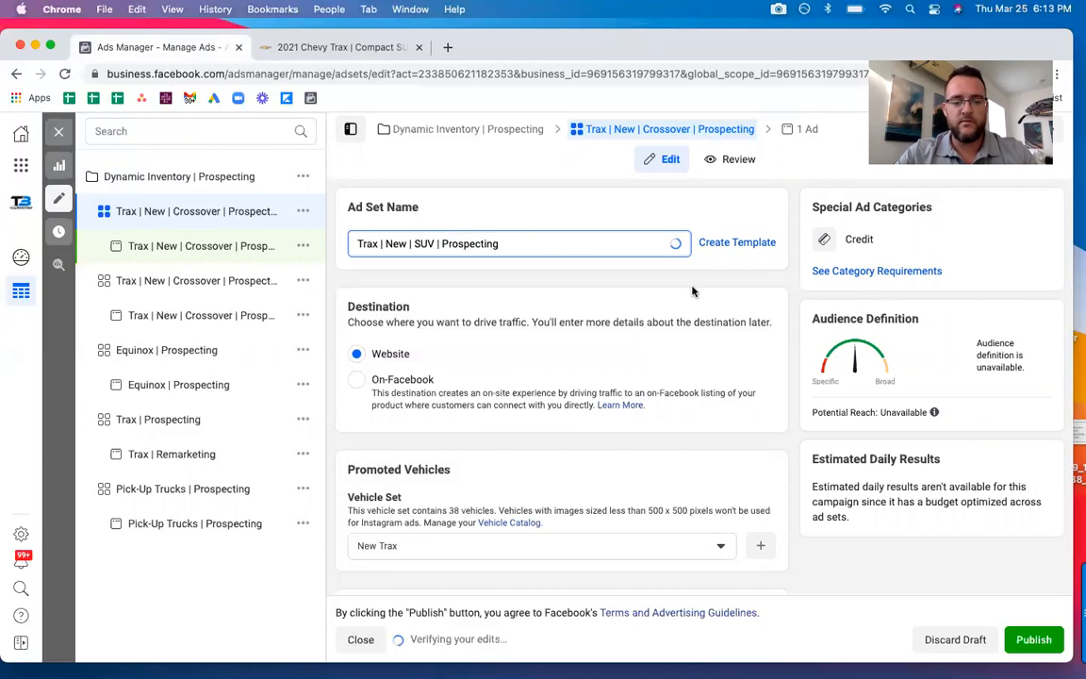
# Remove all the crossover custom audiences from the Trax | New | SUV | Prospecting ad set.
pyautogui.scroll(-5, 542, 334)
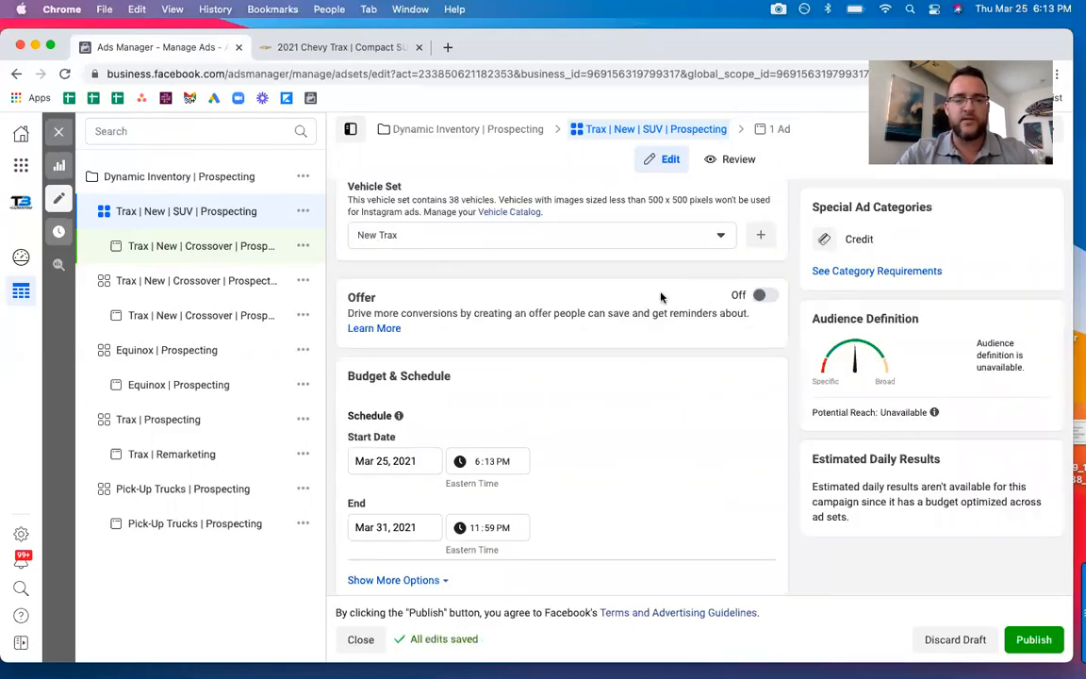
pyautogui.scroll(-3, 660, 297)
pyautogui.scroll(-8, 688, 328)
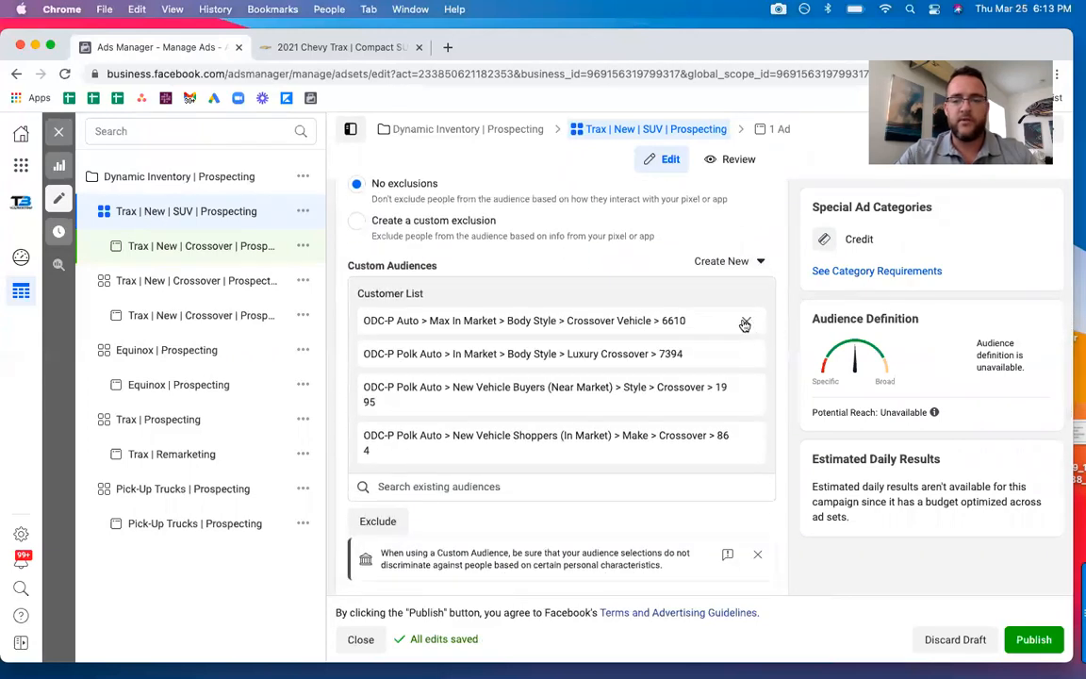
pyautogui.click(745, 323)
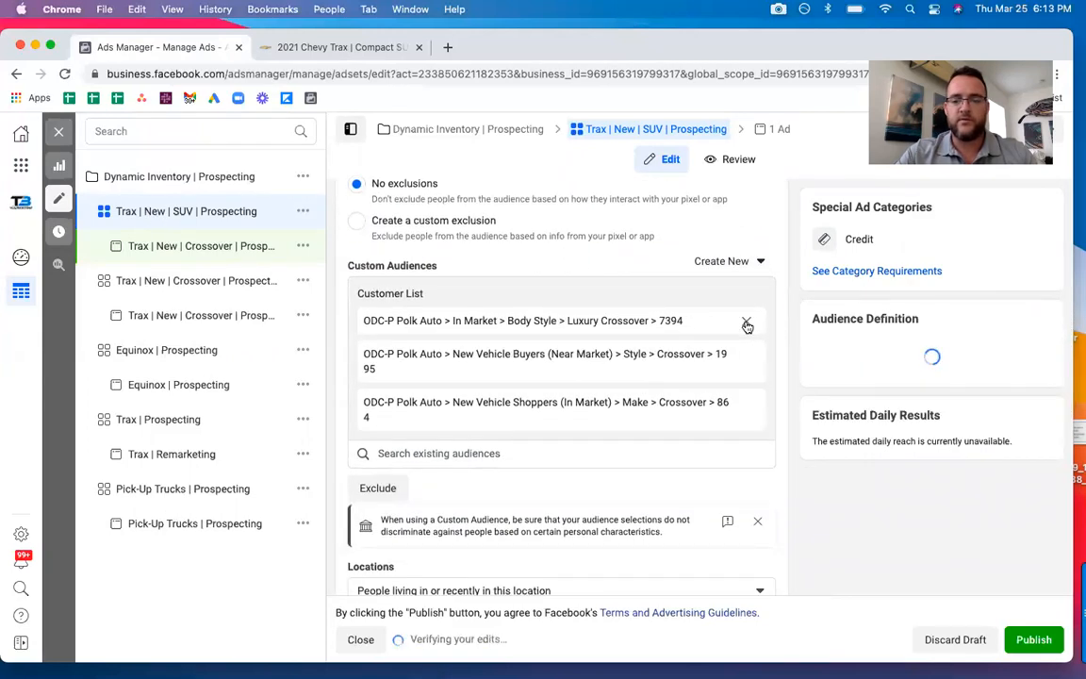
pyautogui.click(746, 324)
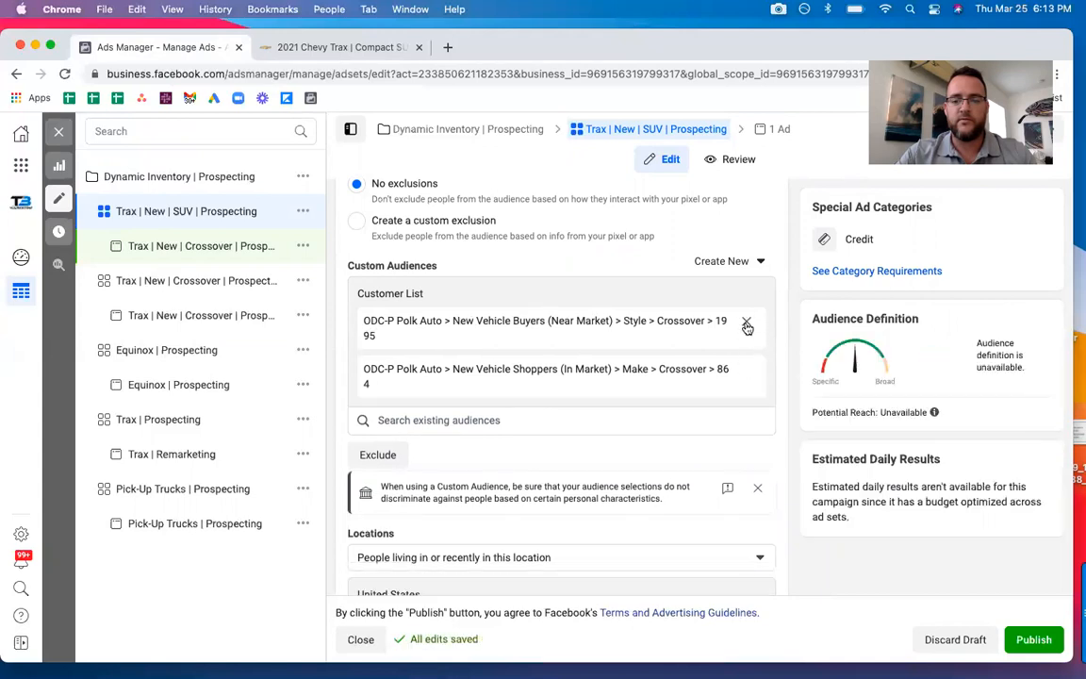
pyautogui.click(746, 325)
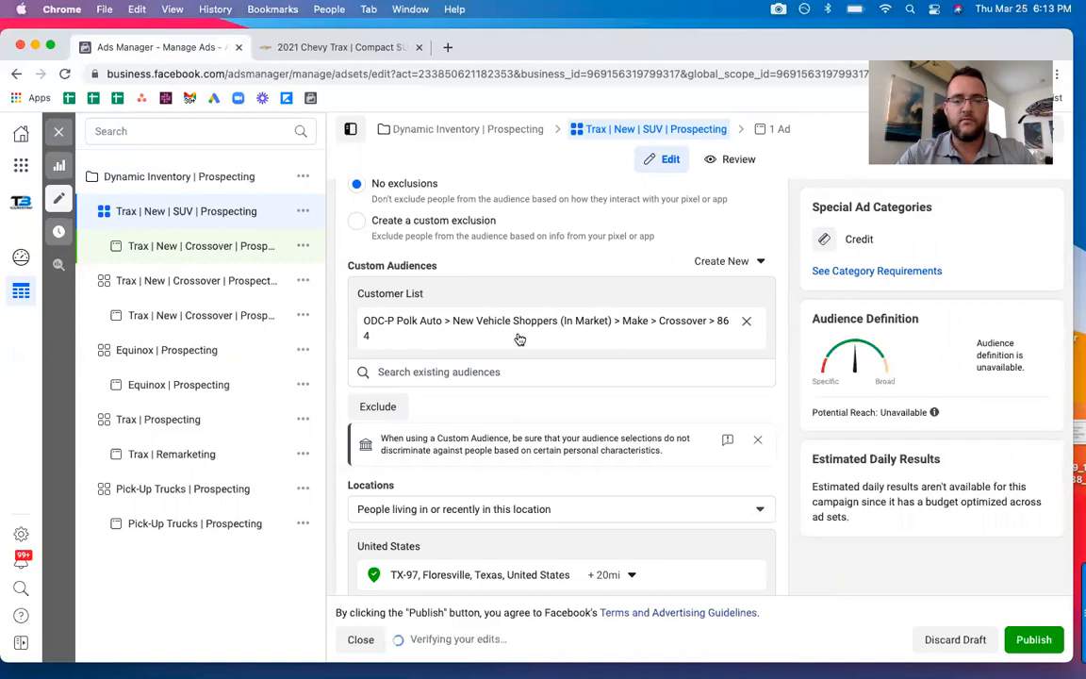
# Search custom audiences for "suv" and add the Polk Auto Small/midsize SUV audiences New Vehicle Buyers (Near Market) 1991 and New Vehicle Shoppers (In Market) 1160.
pyautogui.click(474, 293)
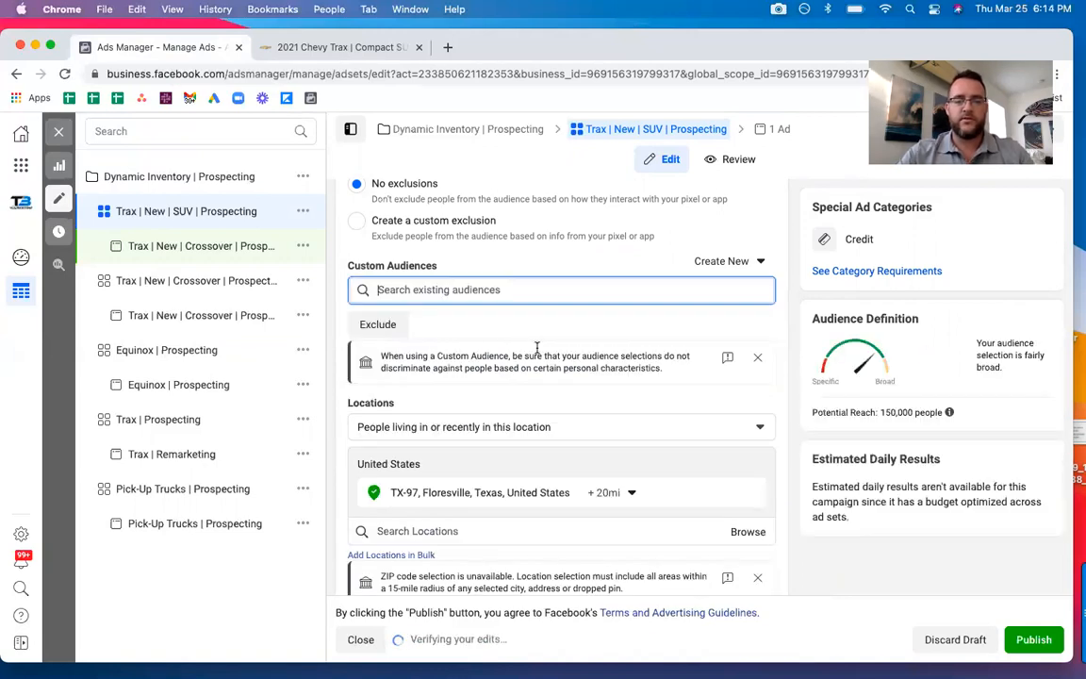
pyautogui.write('suv')
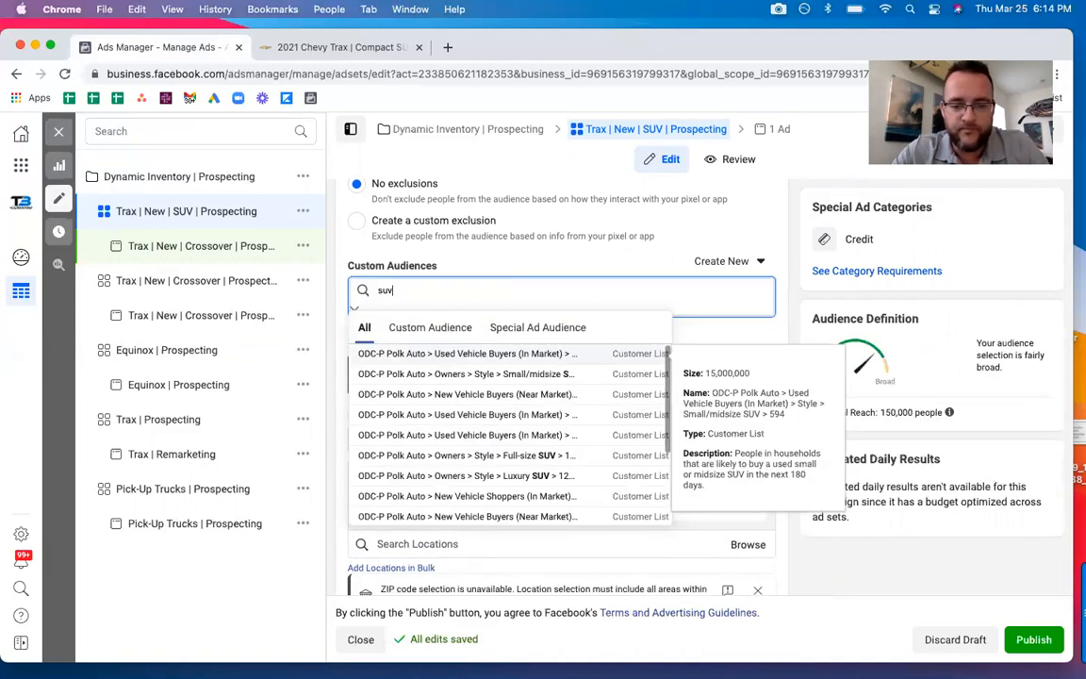
pyautogui.click(479, 400)
pyautogui.click(489, 382)
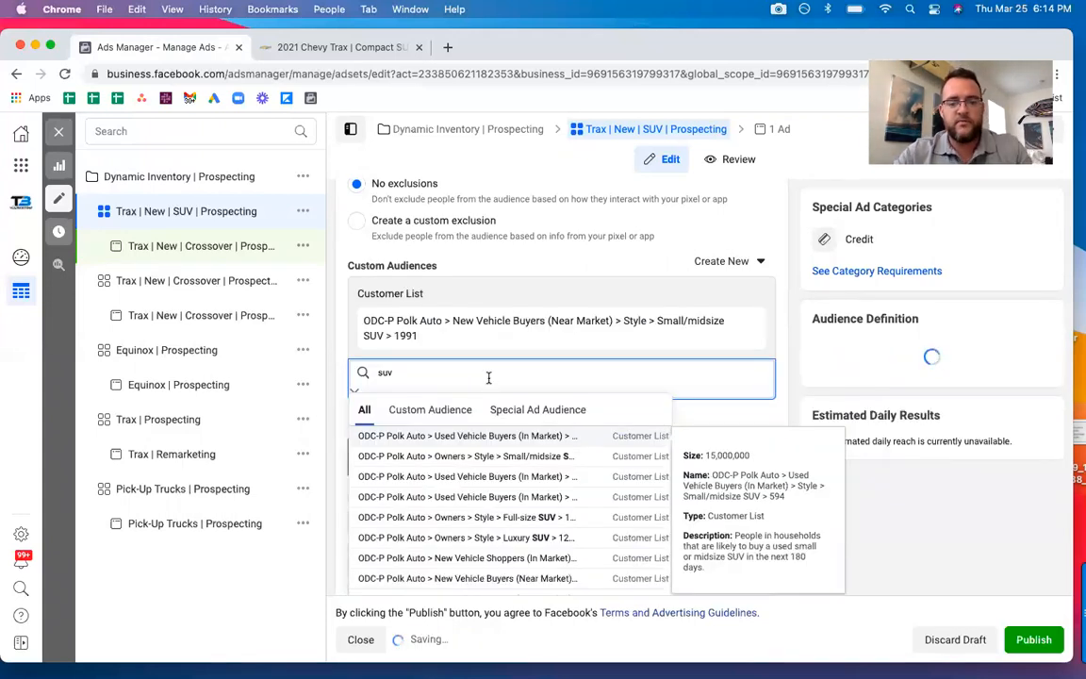
pyautogui.scroll(-1, 490, 468)
pyautogui.scroll(-2, 489, 471)
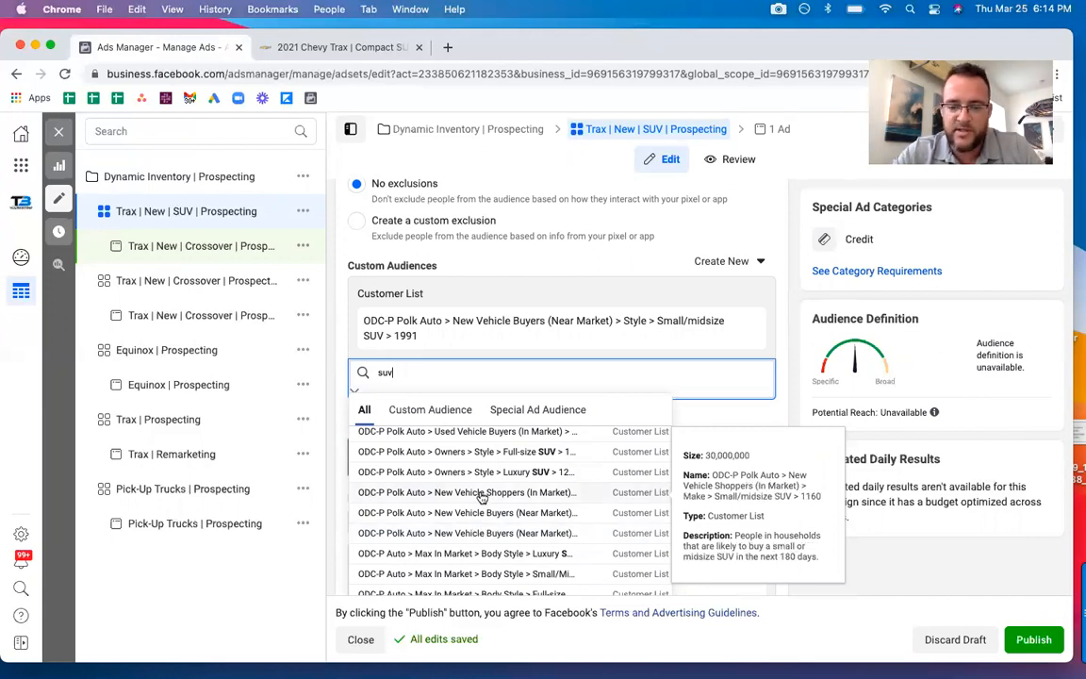
pyautogui.click(481, 492)
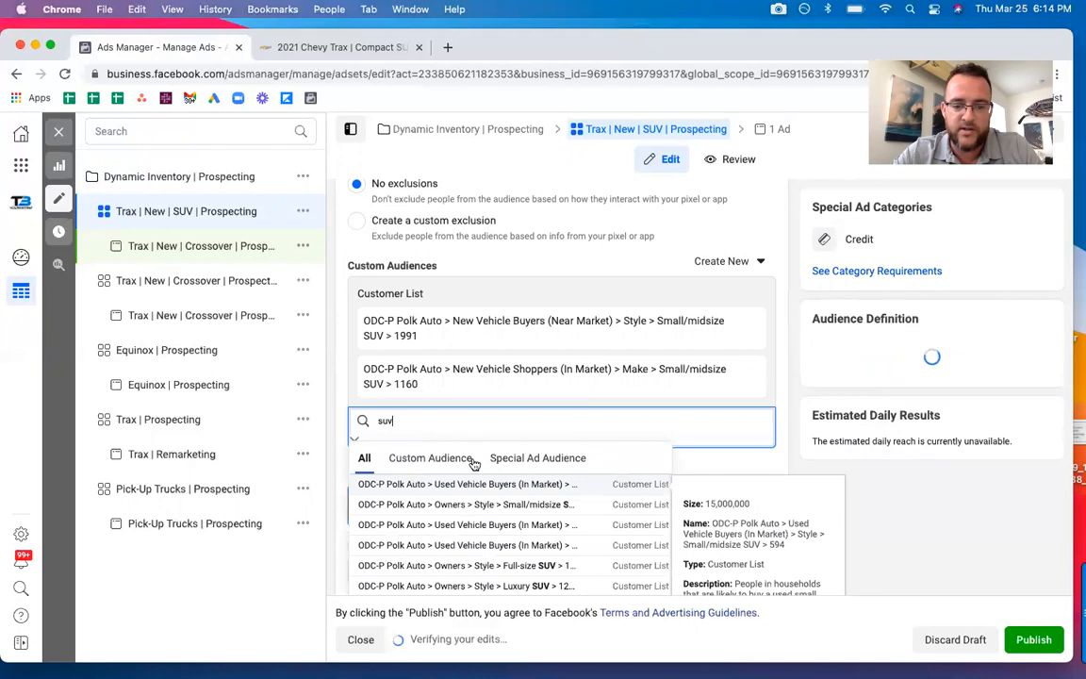
# Add the custom audience "ODC-P Auto > Max In Market > Body Style > Small/Mid-size SUV > 6620" and close the audience results.
pyautogui.scroll(-1, 500, 533)
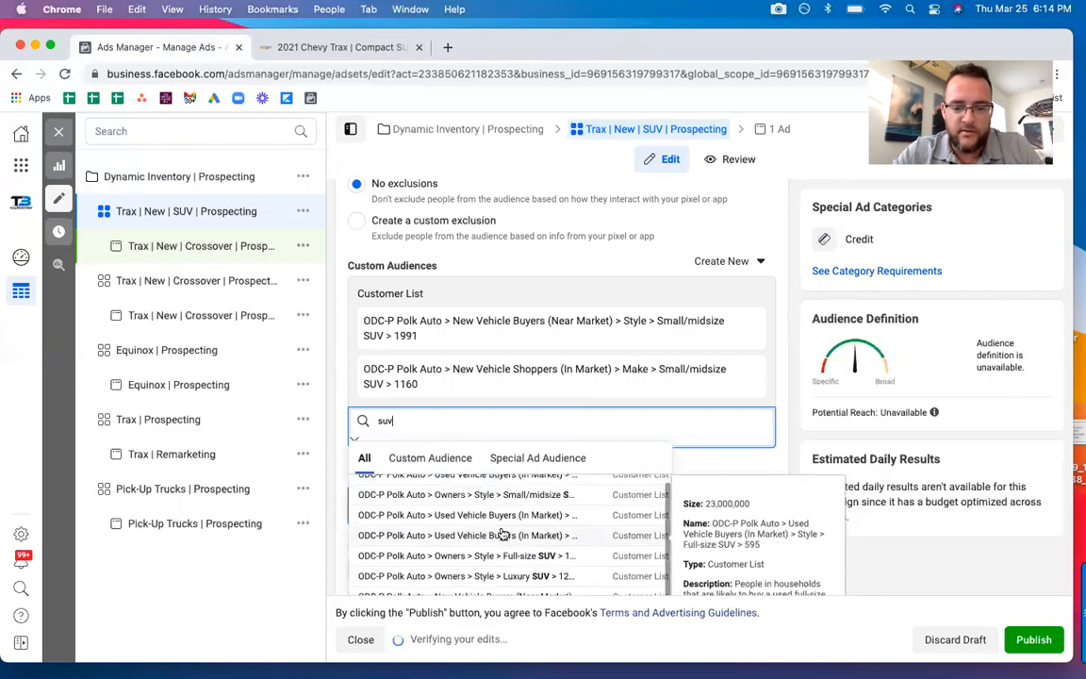
pyautogui.scroll(-3, 500, 533)
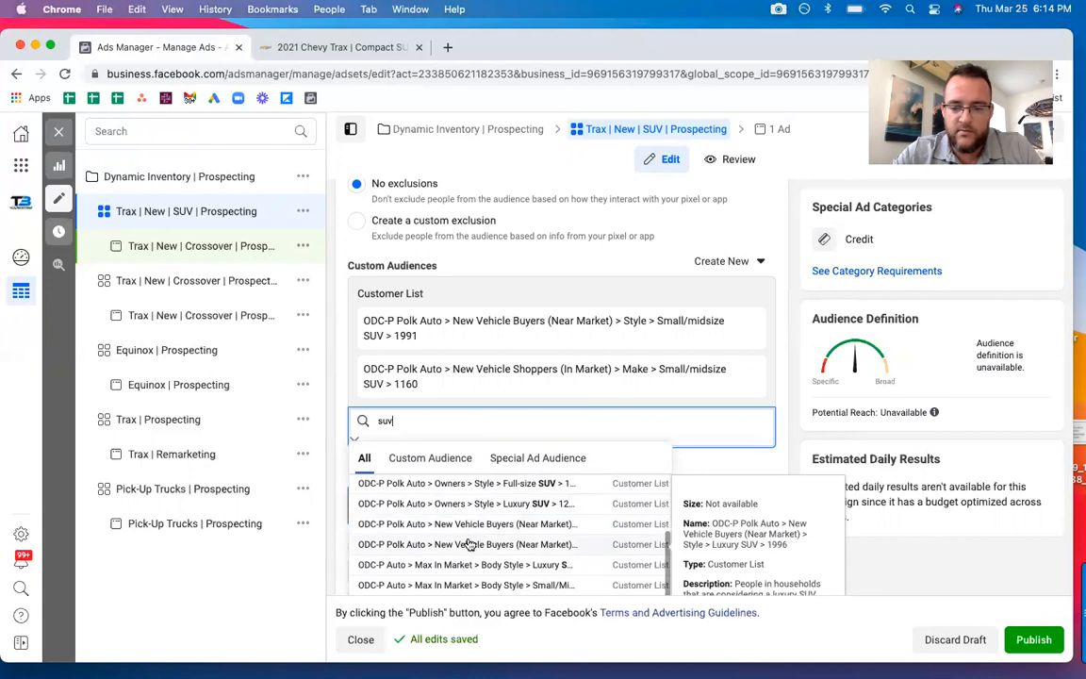
pyautogui.click(485, 587)
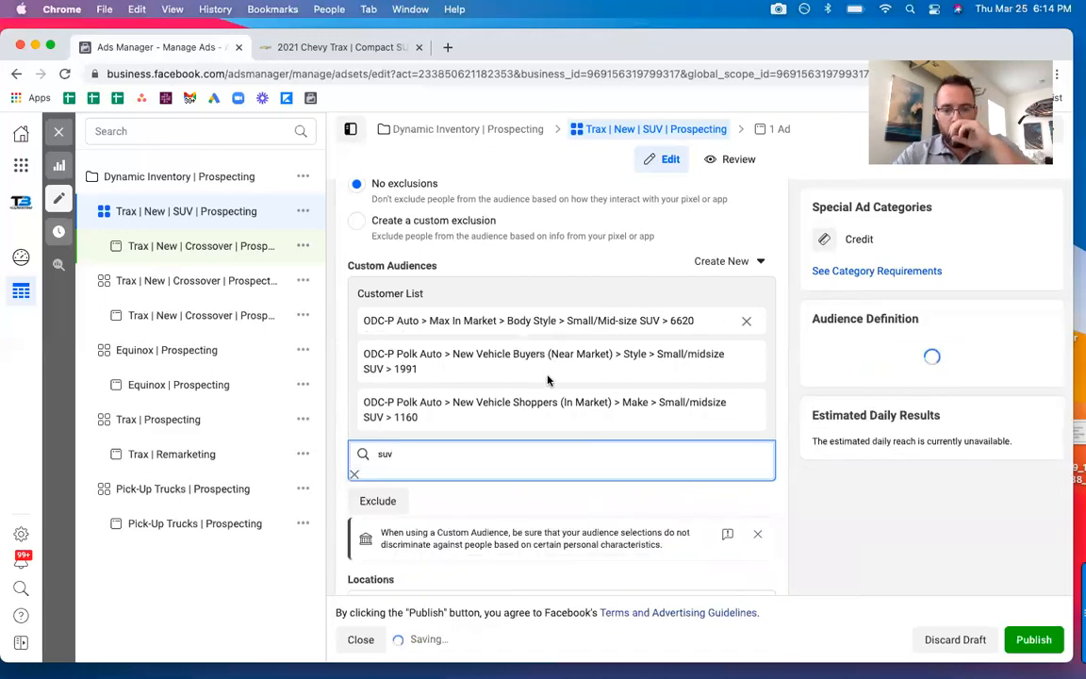
pyautogui.click(339, 407)
# Open the ad inside the SUV ad set and rename it "Trax | New | SUV | Prospecting".
pyautogui.scroll(-15, 339, 406)
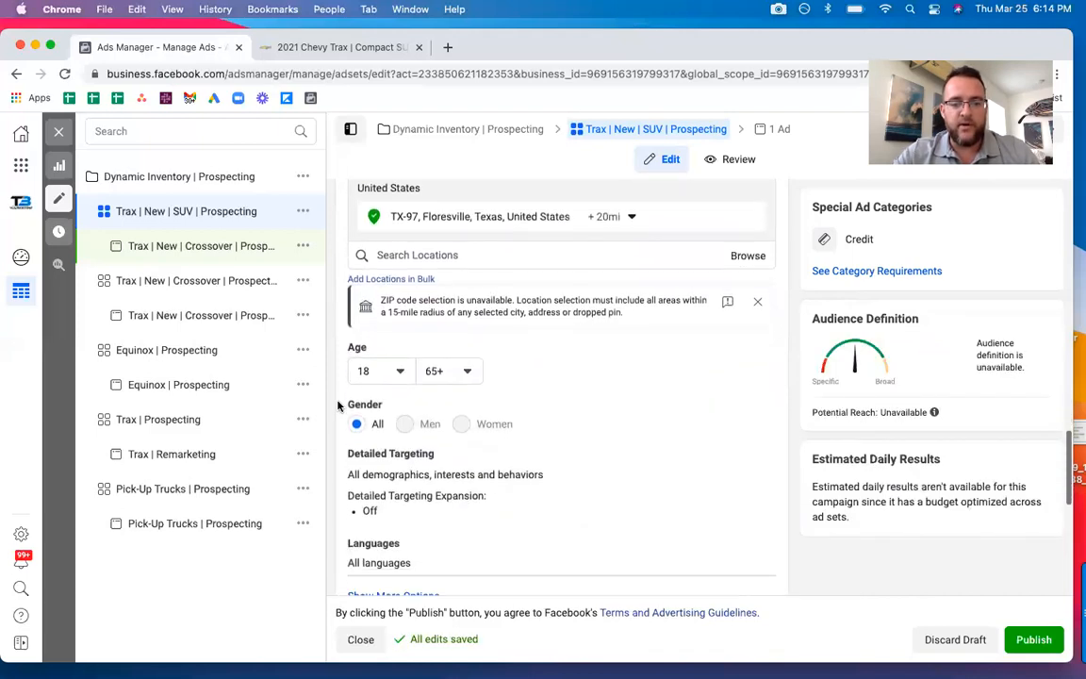
pyautogui.click(205, 251)
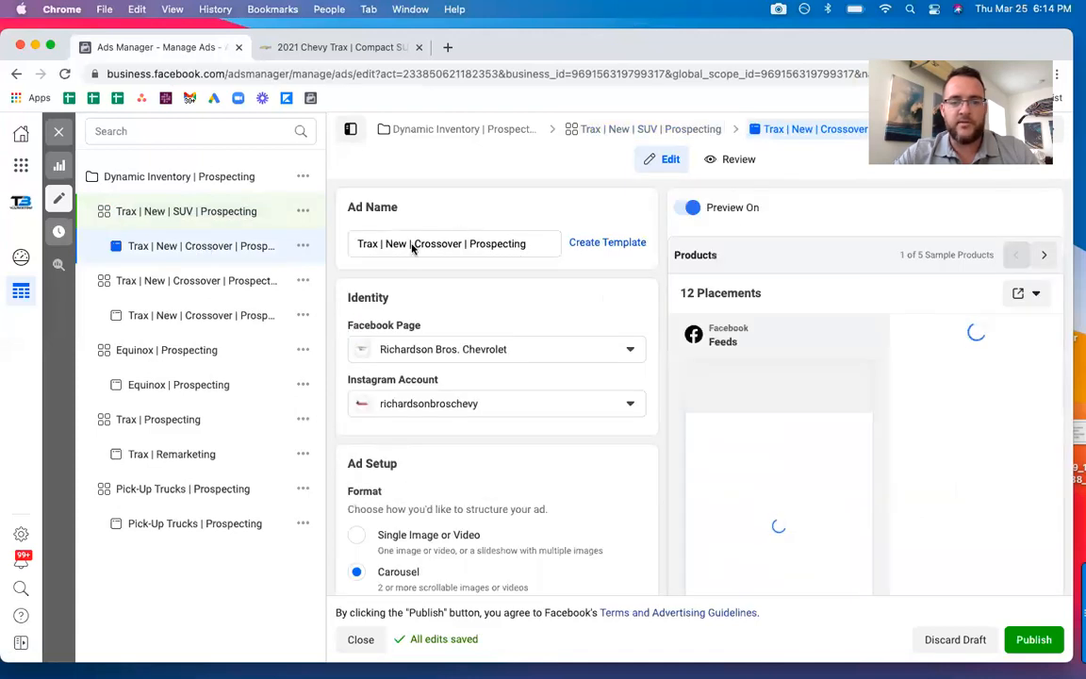
pyautogui.doubleClick(433, 245)
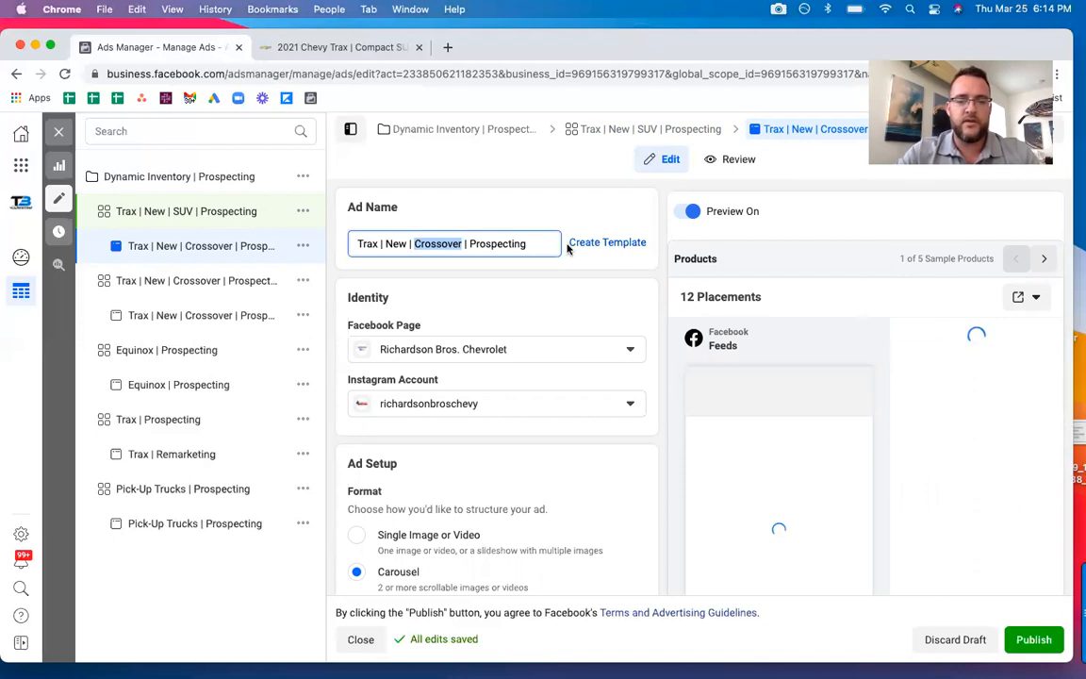
pyautogui.write('SUV')
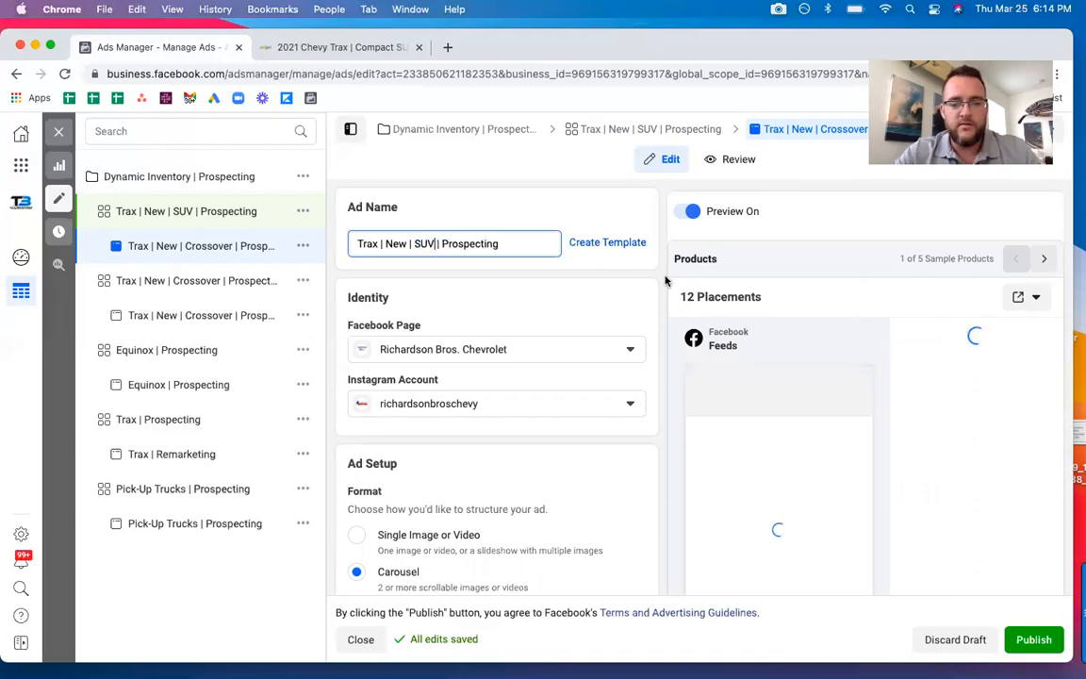
# Shorten the first line of the ad's primary text to "Looking to buy a SUV?" and publish the new ad set and ad.
pyautogui.scroll(-5, 659, 292)
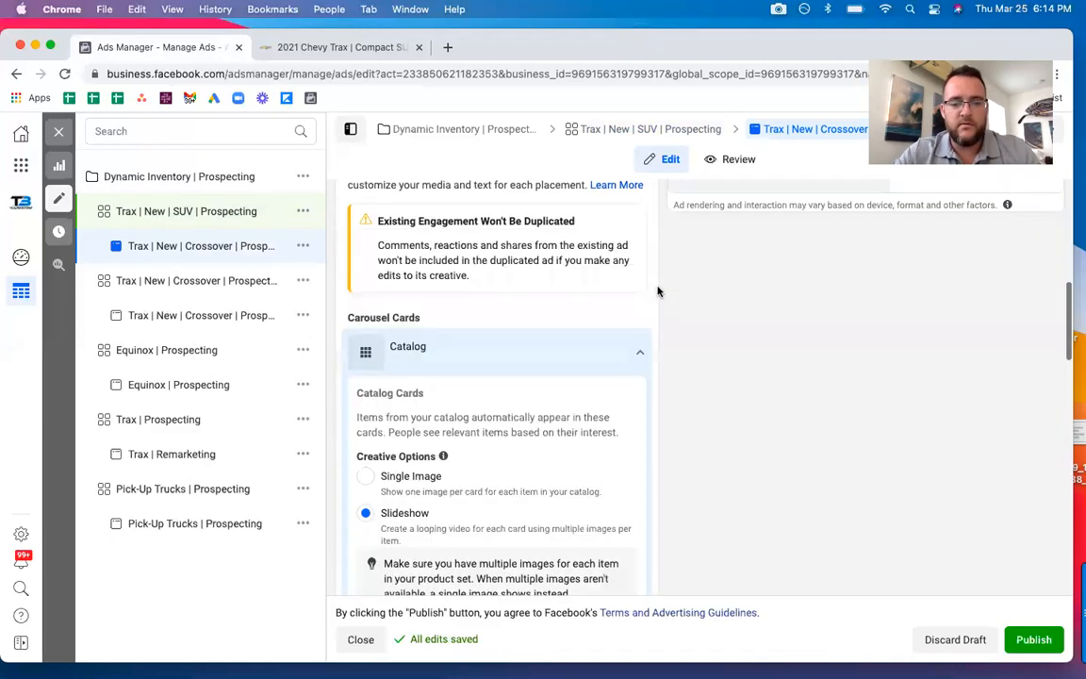
pyautogui.scroll(-4, 658, 291)
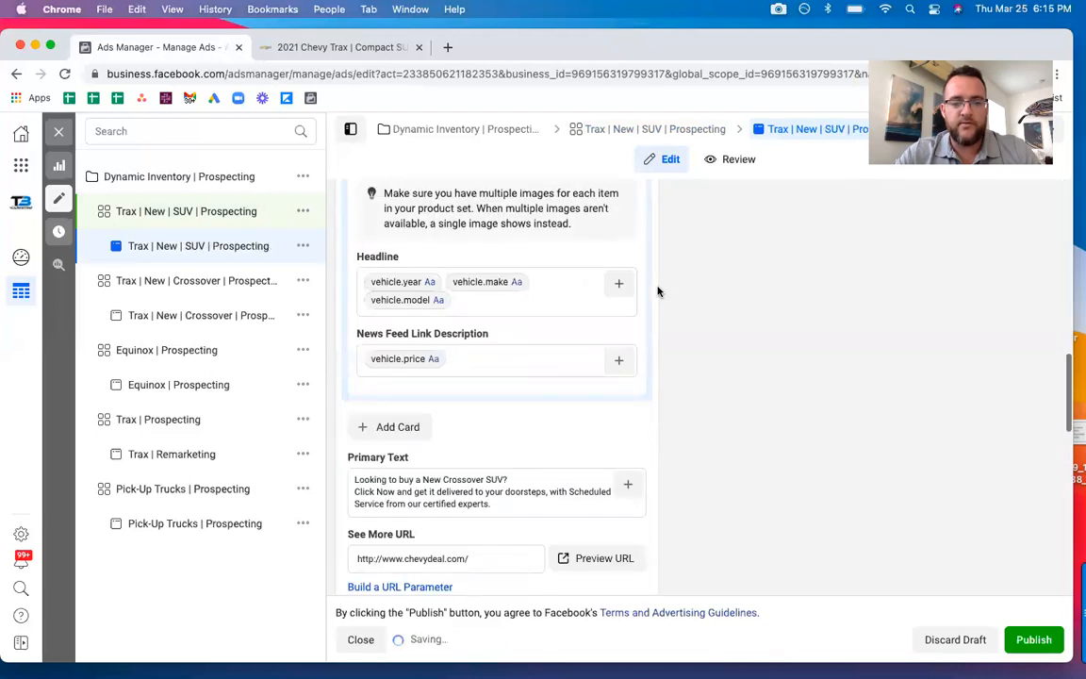
pyautogui.scroll(1, 659, 292)
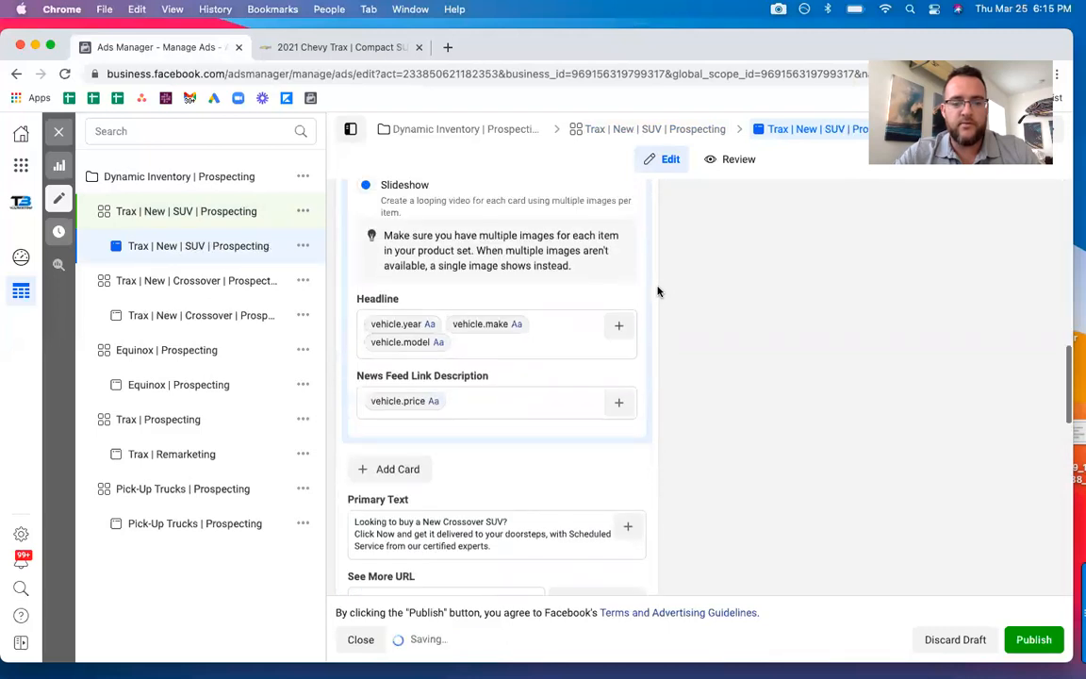
pyautogui.click(476, 522)
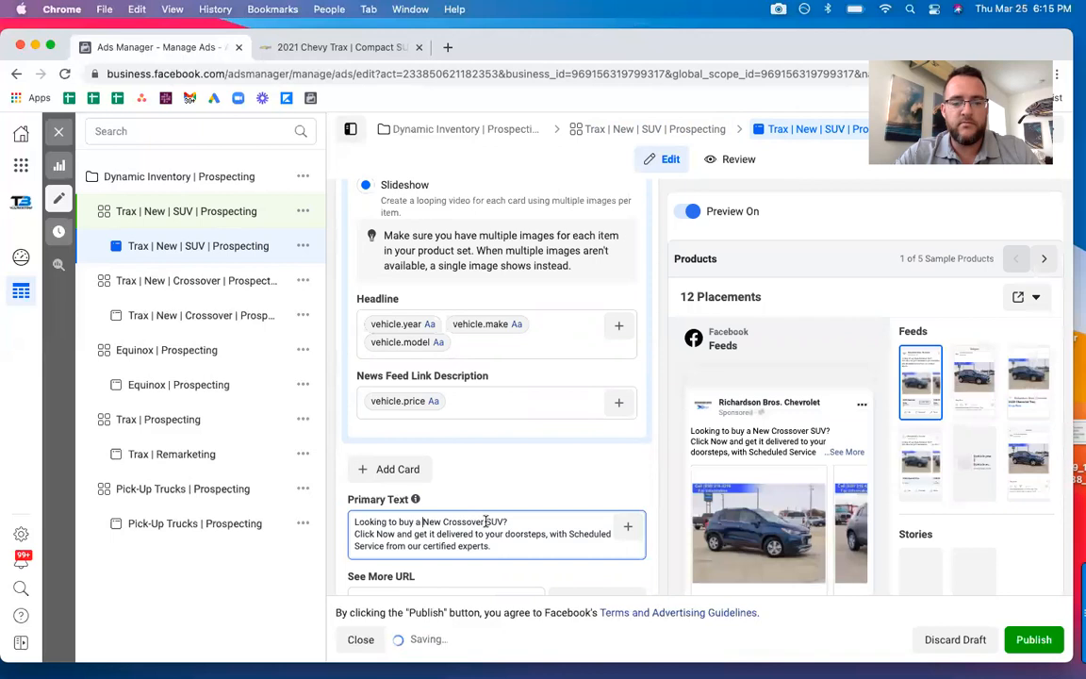
pyautogui.moveTo(484, 521); pyautogui.dragTo(423, 522)
pyautogui.press('BackSpace')
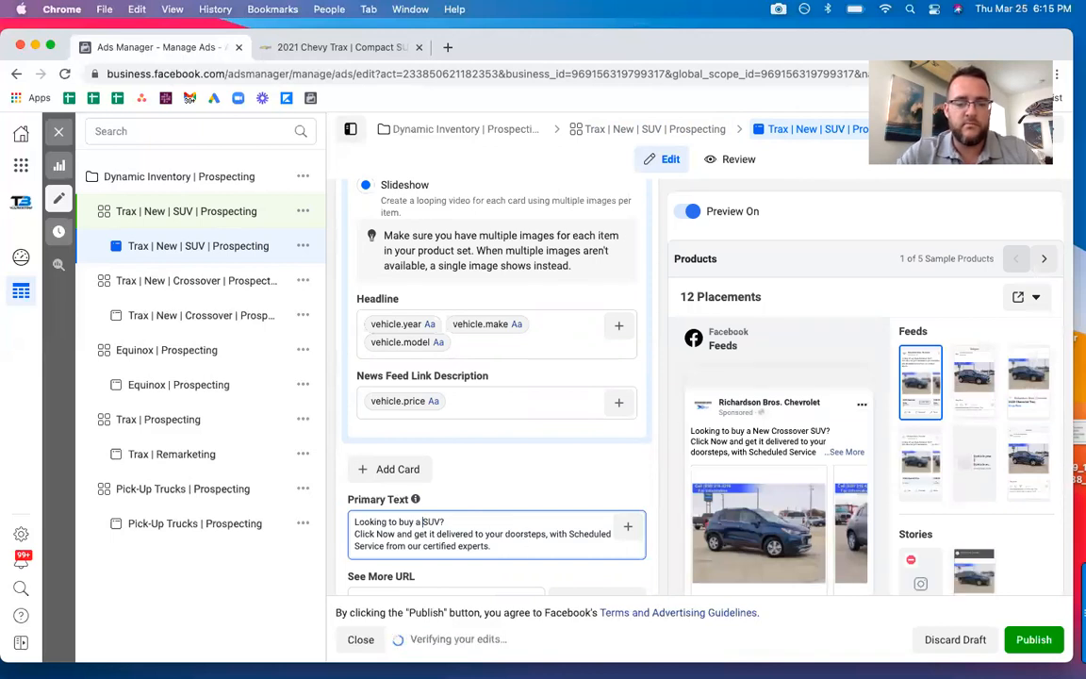
pyautogui.click(1033, 640)
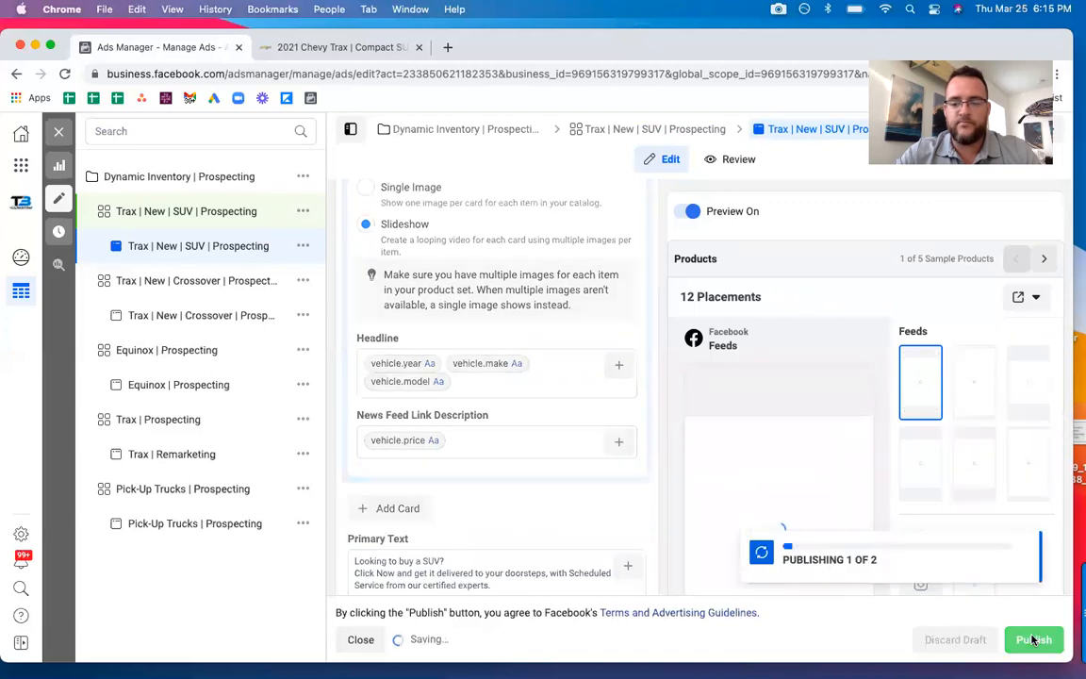